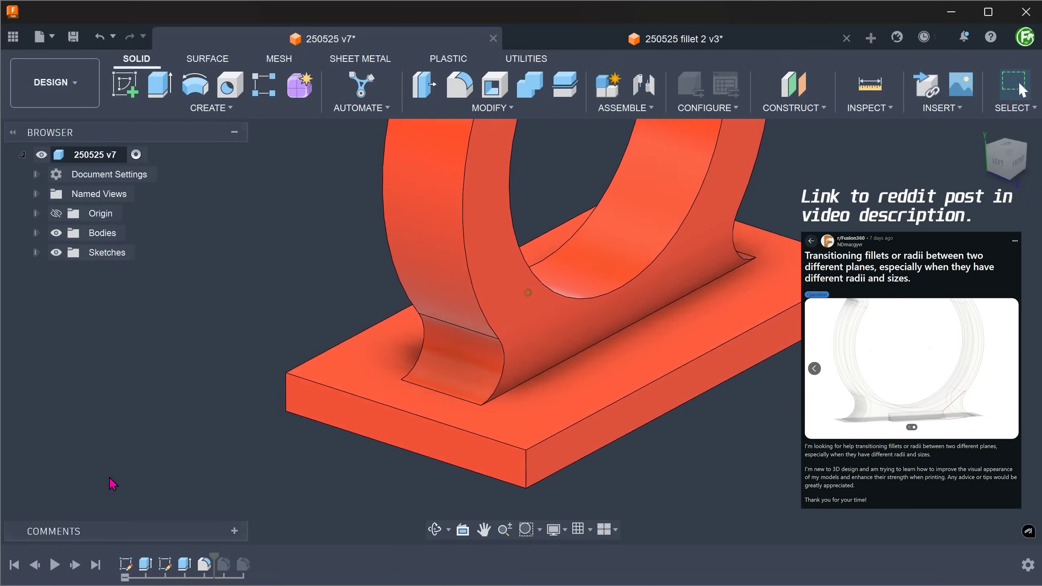
Step the timeline forward through the last two fillets in the 250525 v7 design and in the 250525 fillet 2 v3 design.
{"action": "left_click", "coordinate": [75, 565]}
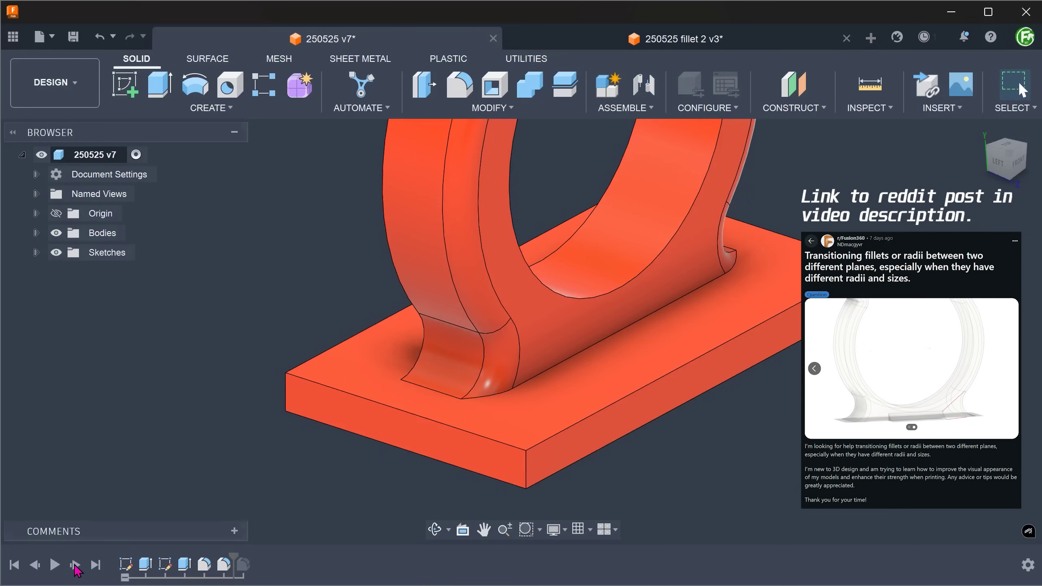
{"action": "left_click", "coordinate": [75, 565]}
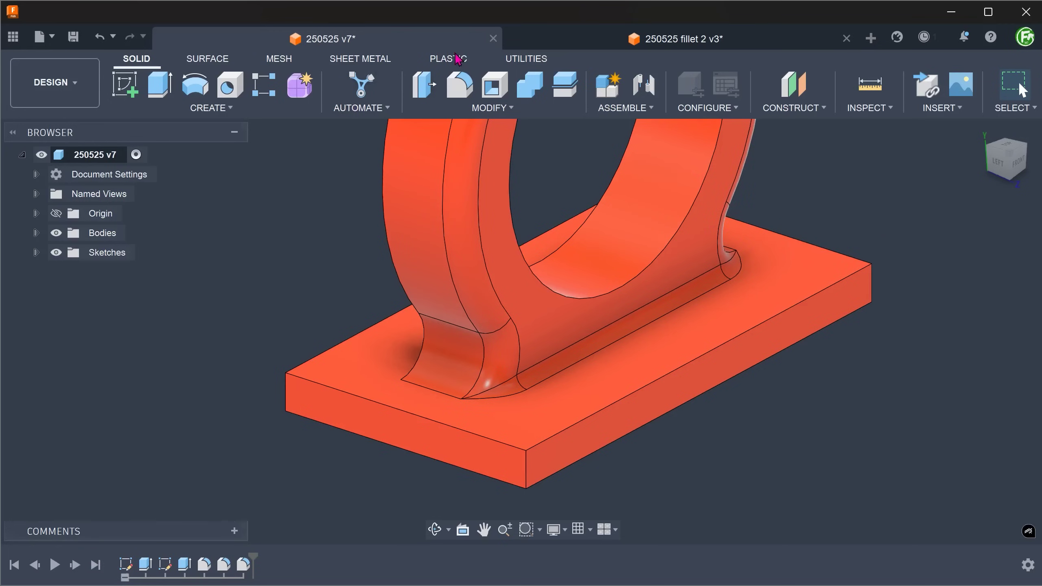
{"action": "left_click", "coordinate": [529, 44]}
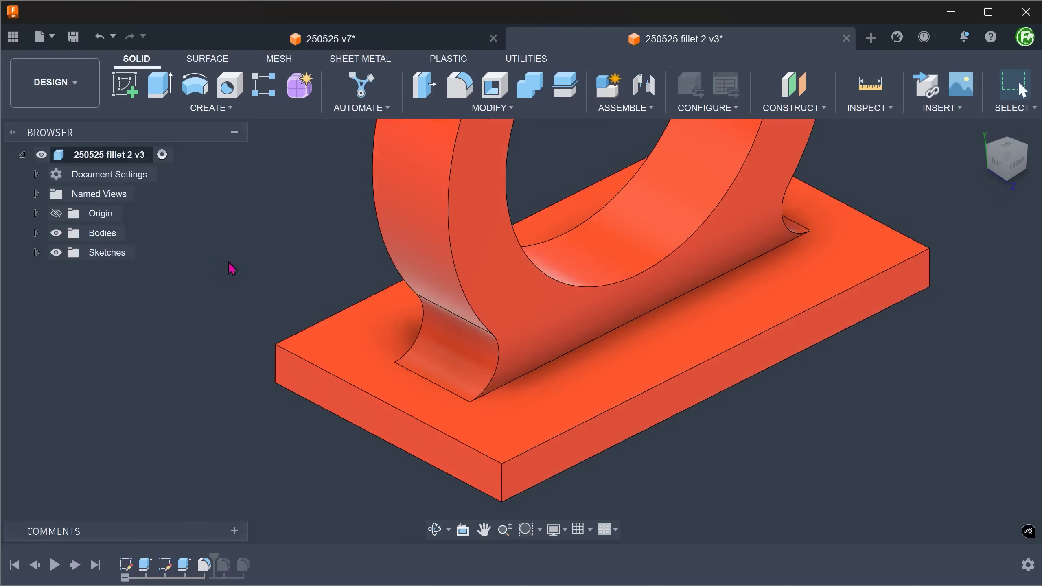
{"action": "left_click", "coordinate": [76, 567]}
{"action": "left_click", "coordinate": [75, 566]}
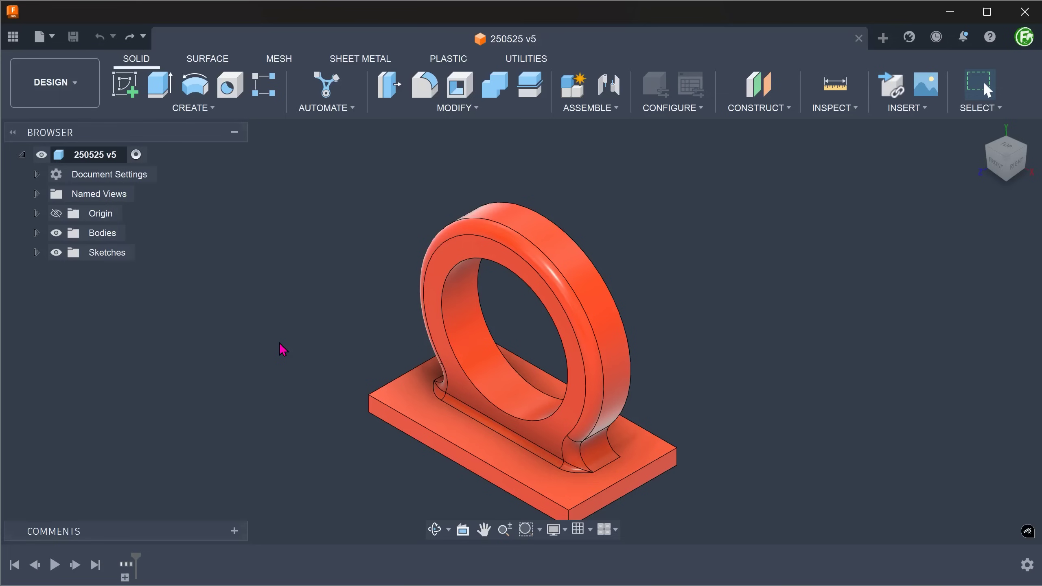
Sketch two perpendicular lines, about 11.5 mm and 7 mm long, on the base plate's upper face, squaring off the curved fillet end.
{"action": "left_click", "coordinate": [412, 402]}
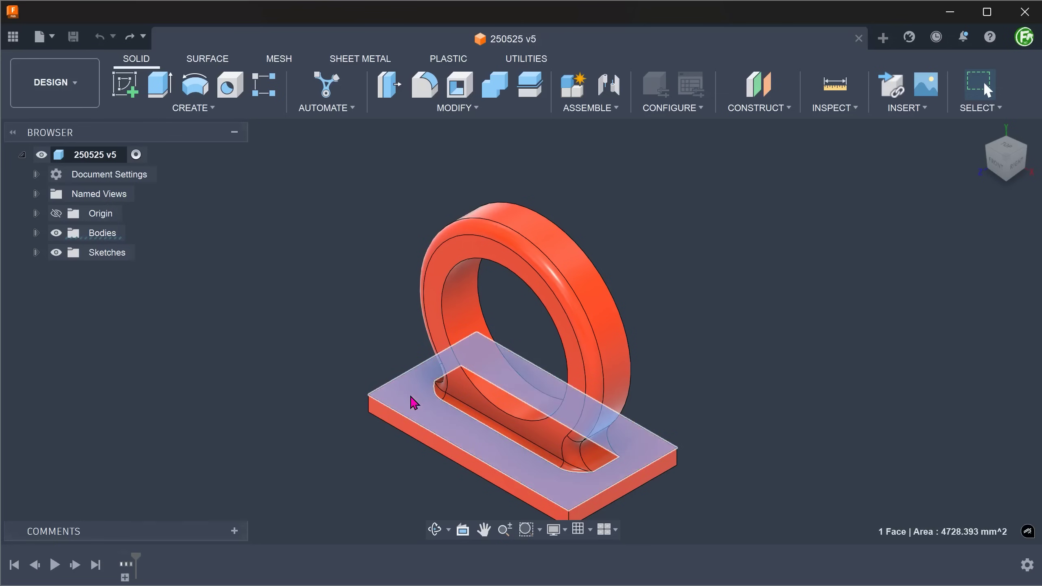
{"action": "right_click", "coordinate": [414, 402]}
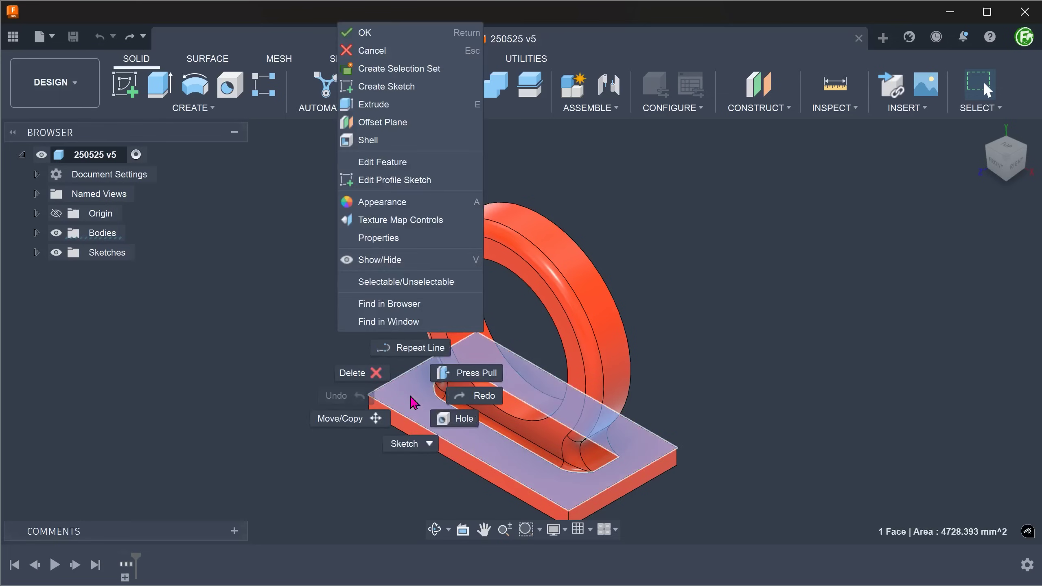
{"action": "left_click", "coordinate": [414, 92]}
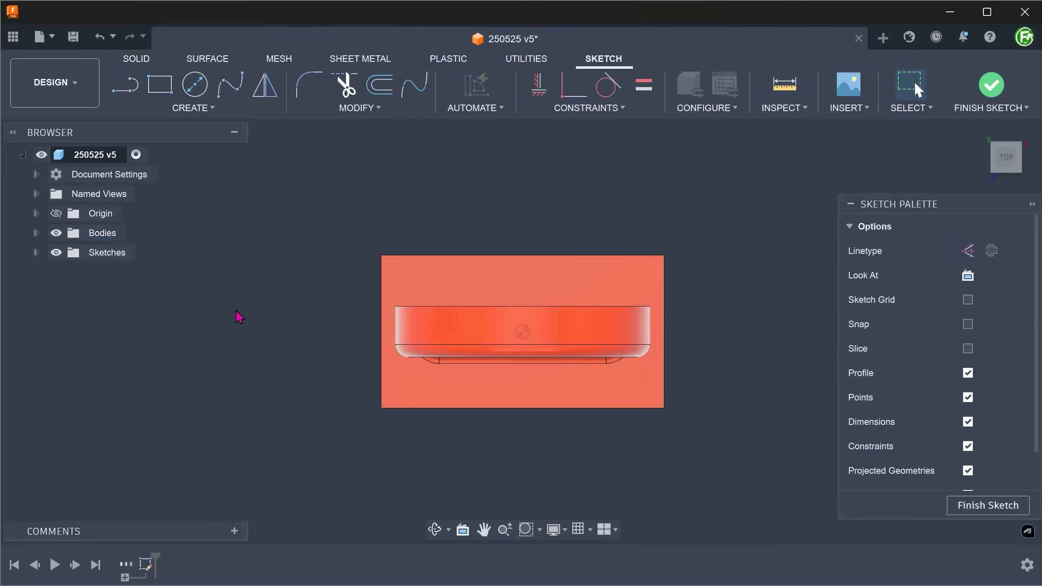
{"action": "middle_click_drag", "start_coordinate": [239, 320], "coordinate": [238, 389], "text": "shift"}
{"action": "key", "text": "l"}
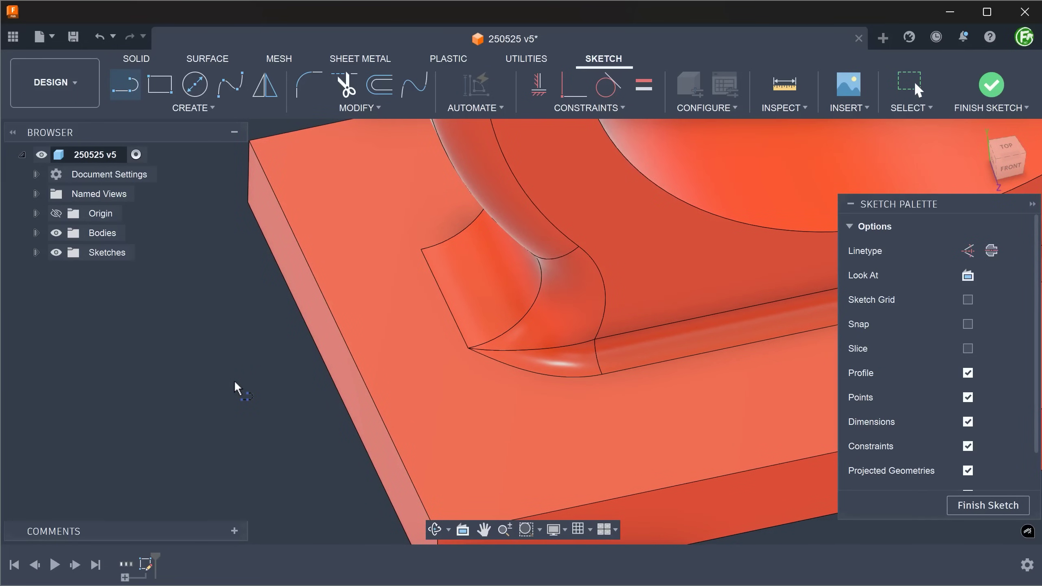
{"action": "left_click", "coordinate": [603, 373]}
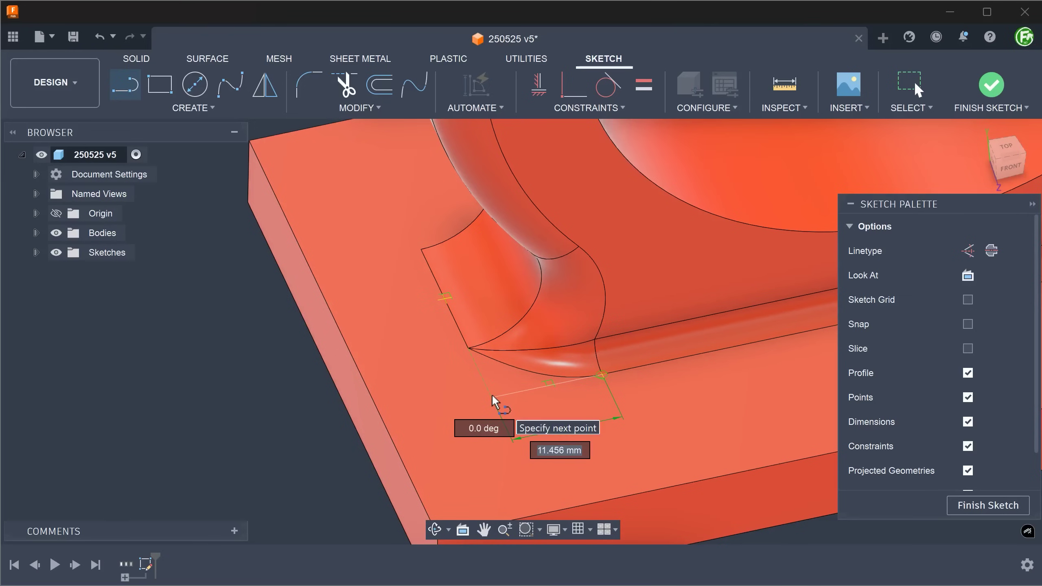
{"action": "left_click", "coordinate": [492, 396]}
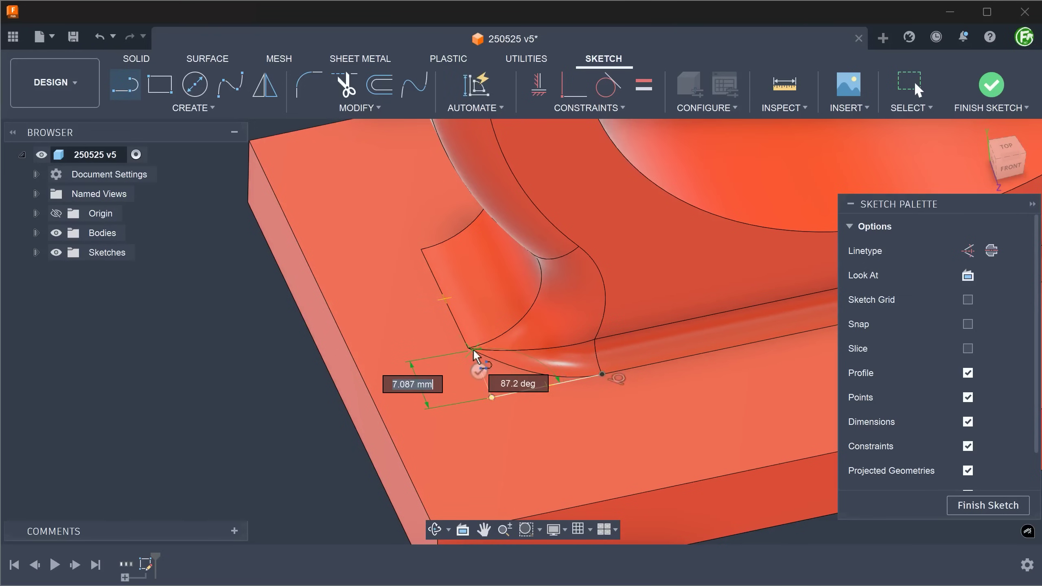
{"action": "left_click", "coordinate": [468, 348]}
{"action": "key", "text": "Escape"}
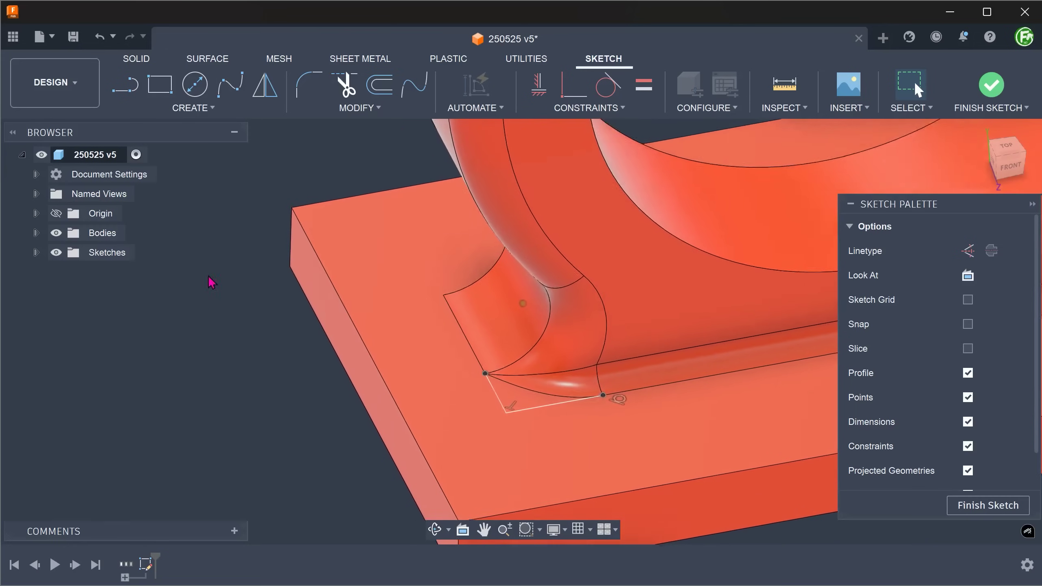
{"action": "left_click", "coordinate": [967, 95]}
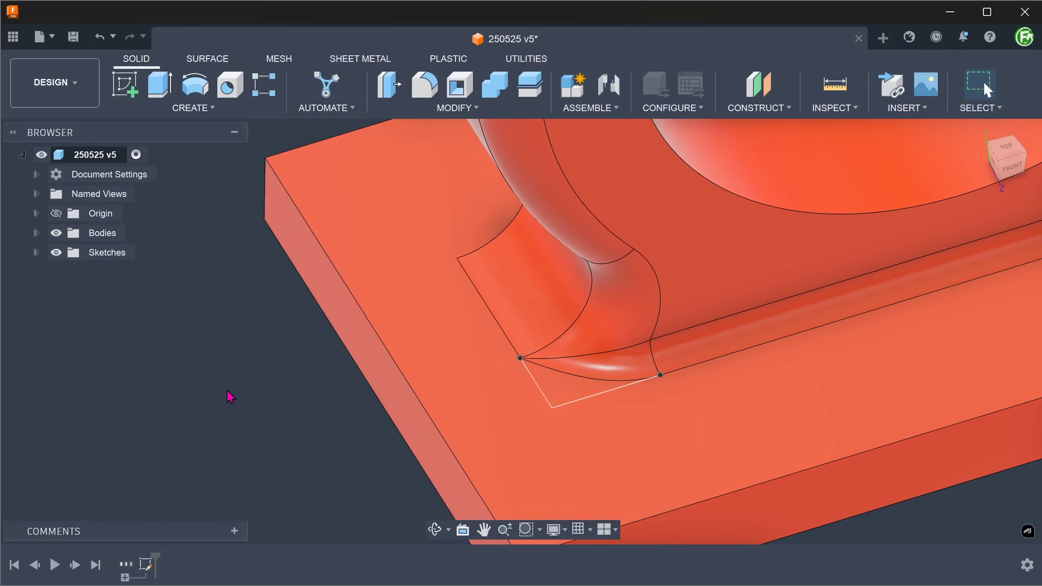
Delete the small tapered fillet face at the ring's foot in the Surface workspace and save the design.
{"action": "left_click", "coordinate": [37, 233]}
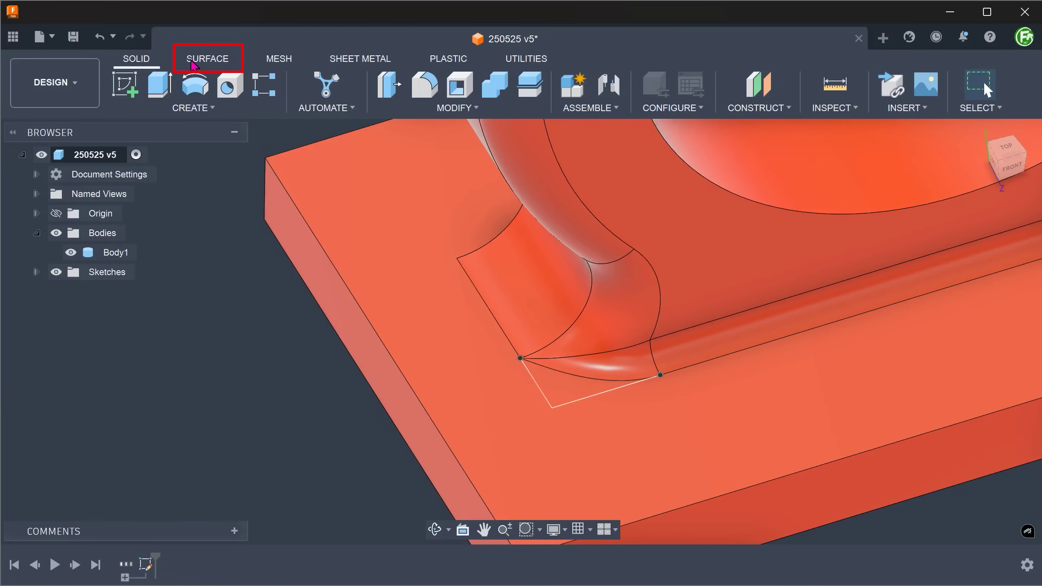
{"action": "left_click", "coordinate": [193, 64]}
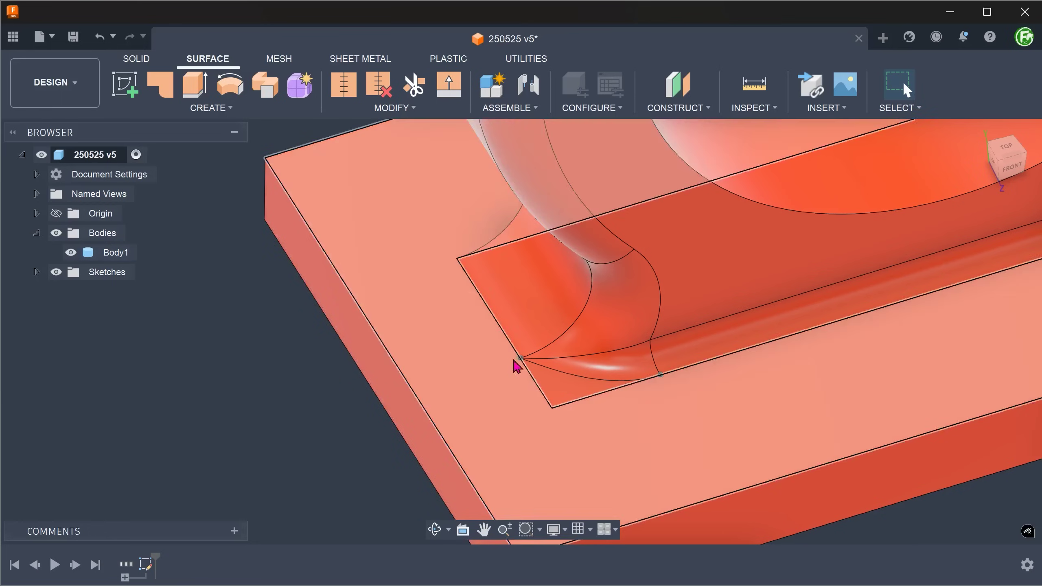
{"action": "left_click", "coordinate": [609, 374]}
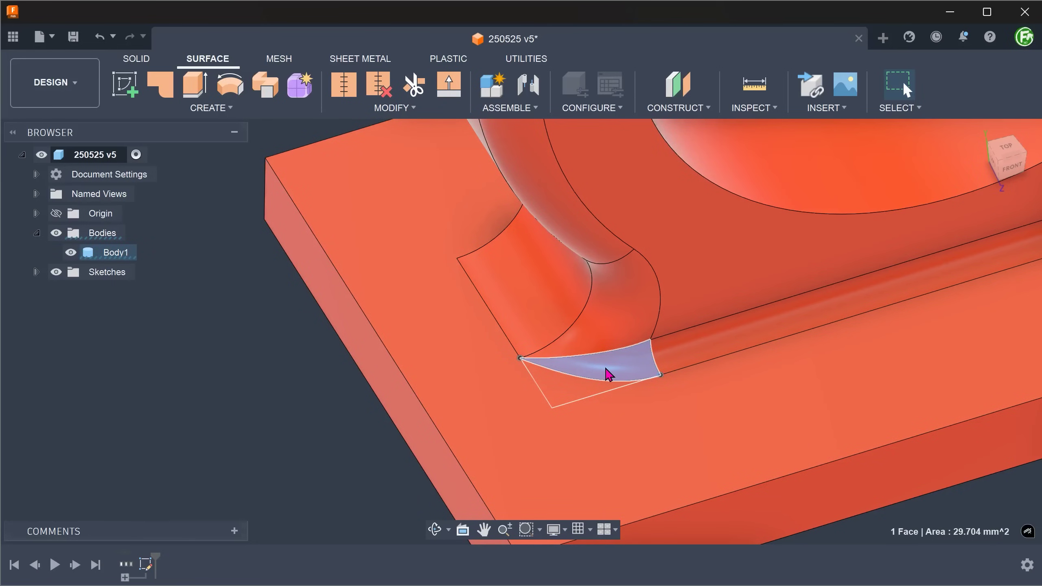
{"action": "key", "text": "Delete"}
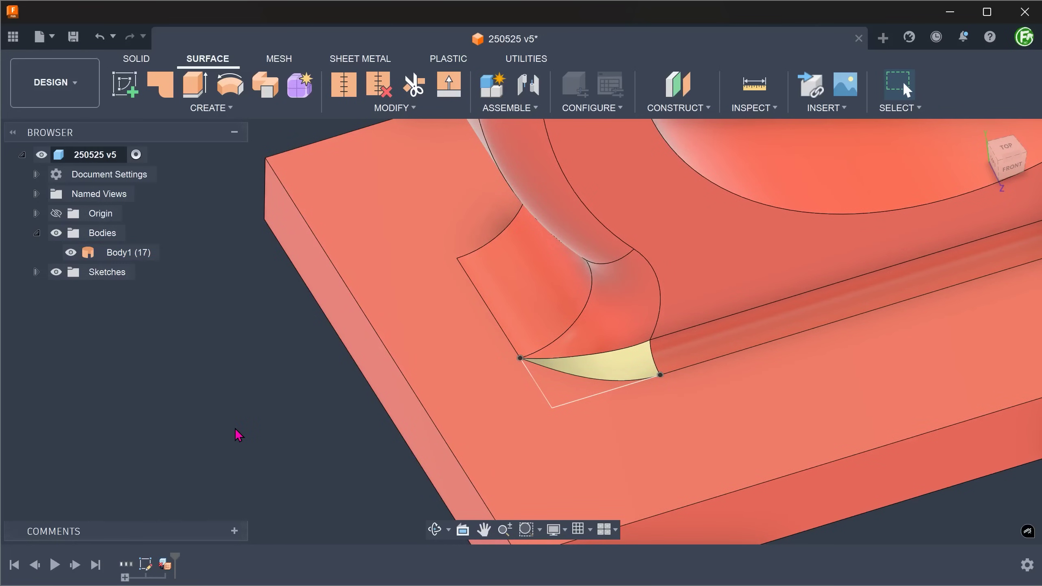
{"action": "key", "text": "ctrl+s"}
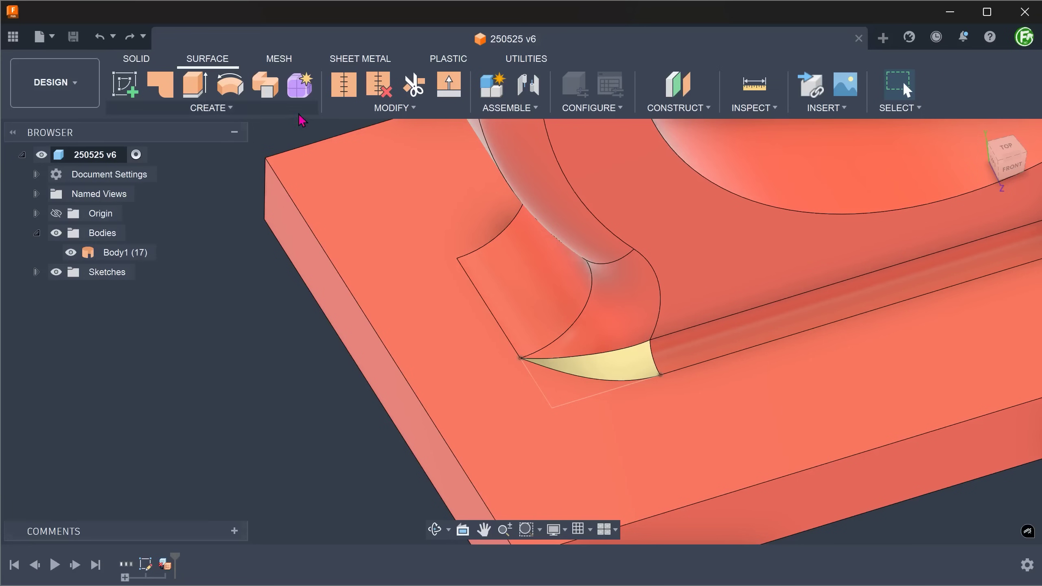
Trim the base plate's upper face with the two-line sketch, removing the small area beside the deleted fillet face.
{"action": "left_click", "coordinate": [345, 110]}
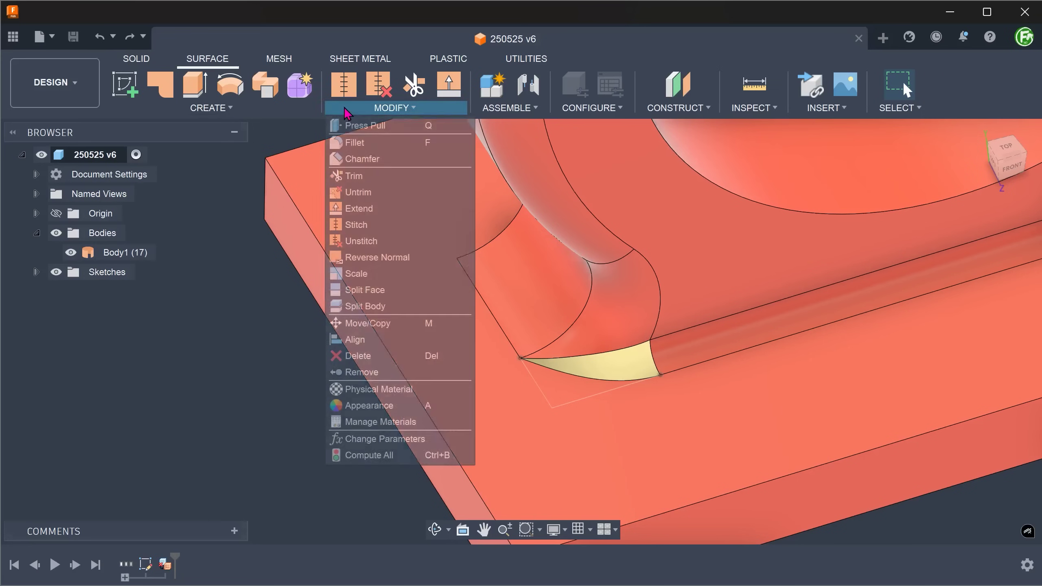
{"action": "left_click", "coordinate": [375, 177]}
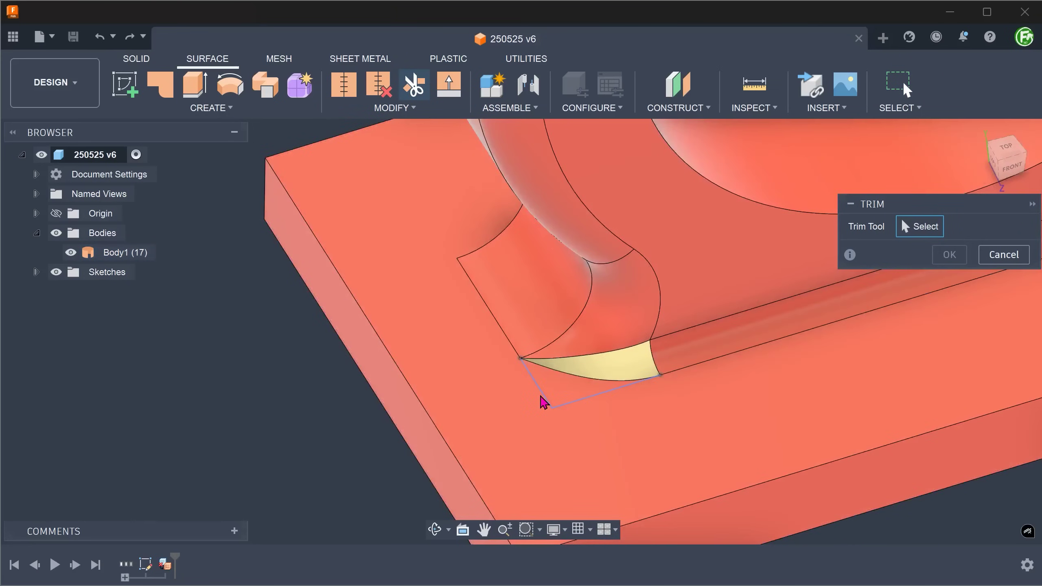
{"action": "left_click", "coordinate": [543, 404]}
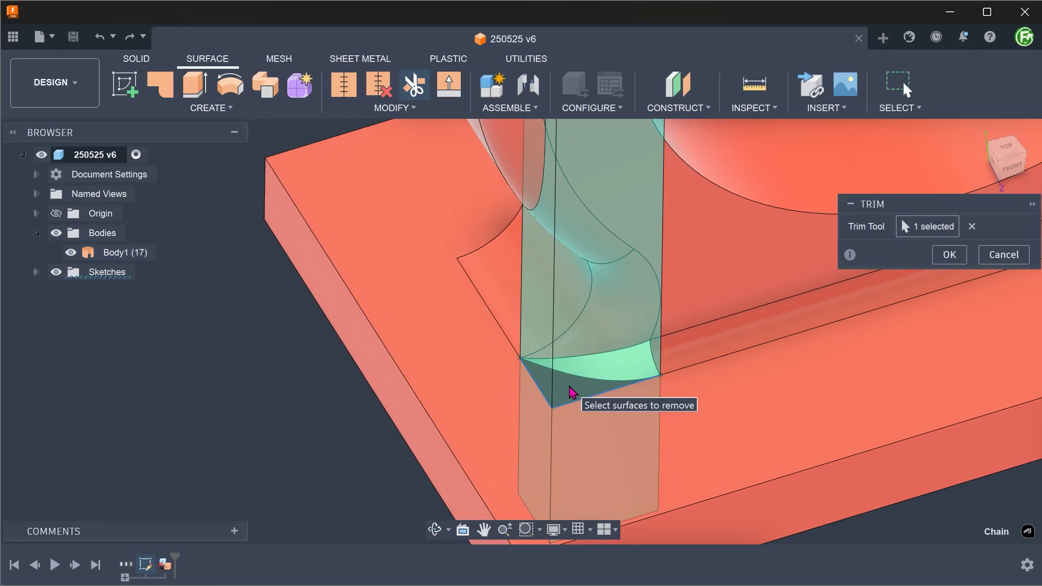
{"action": "left_click", "coordinate": [572, 392]}
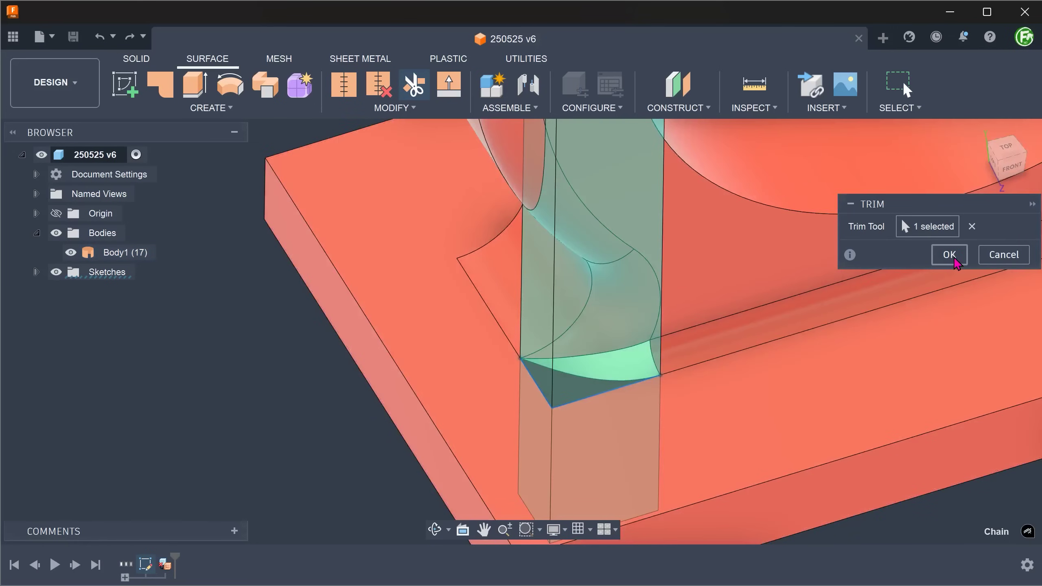
{"action": "left_click", "coordinate": [952, 260]}
Create a sketch on the ring's flat front face and, in wireframe display, draw a 2.50 mm vertical line across the base fillet strip.
{"action": "middle_click_drag", "start_coordinate": [206, 449], "coordinate": [217, 444], "text": "shift"}
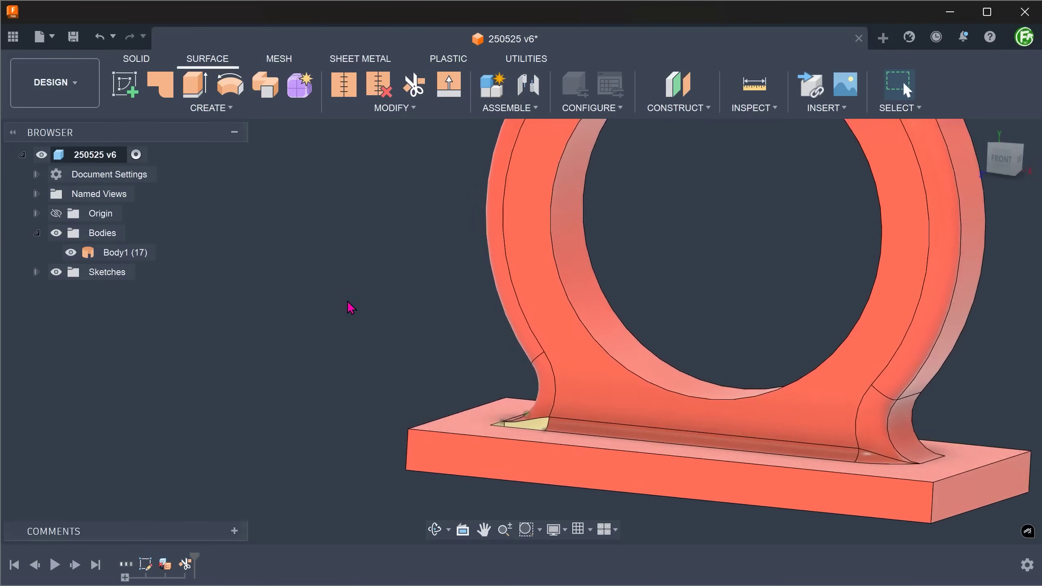
{"action": "right_click", "coordinate": [523, 307]}
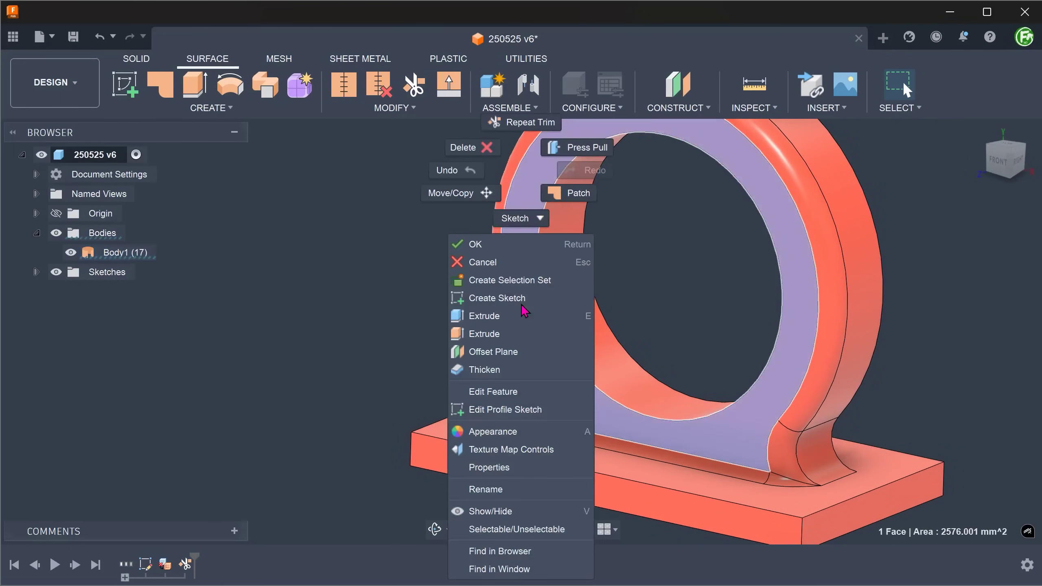
{"action": "left_click", "coordinate": [509, 299]}
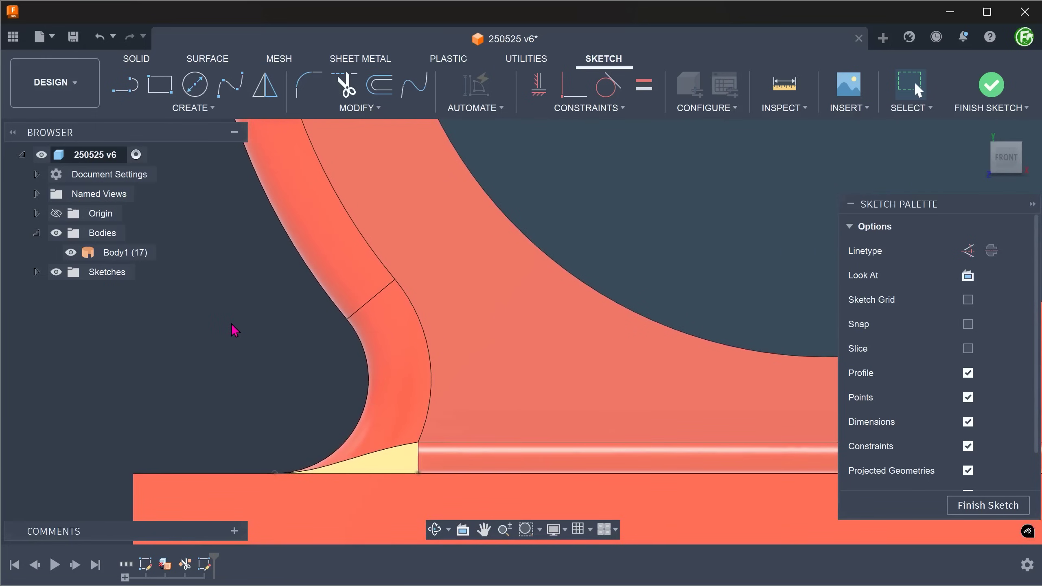
{"action": "key", "text": "ctrl+7"}
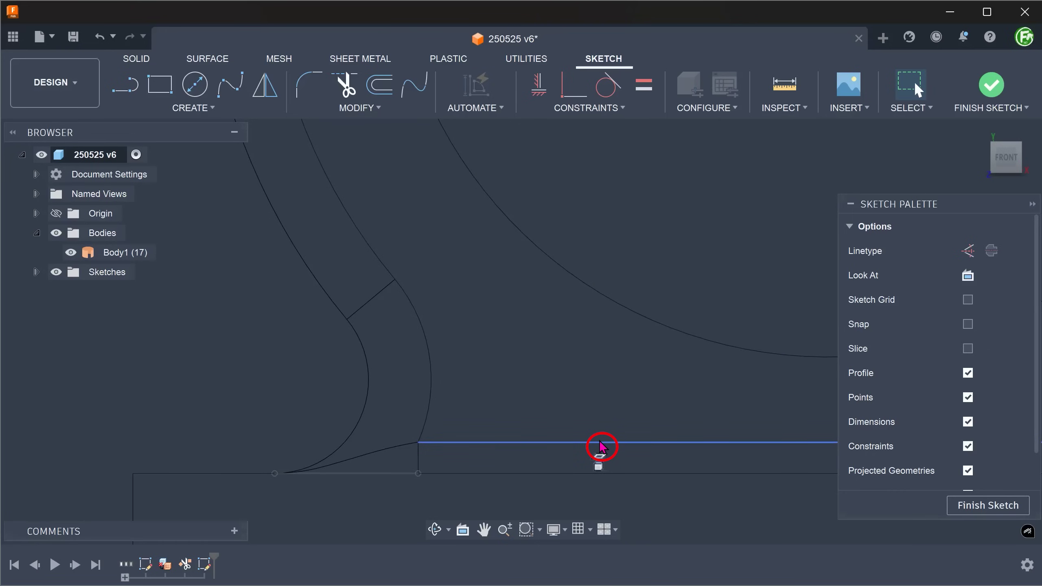
{"action": "key", "text": "l"}
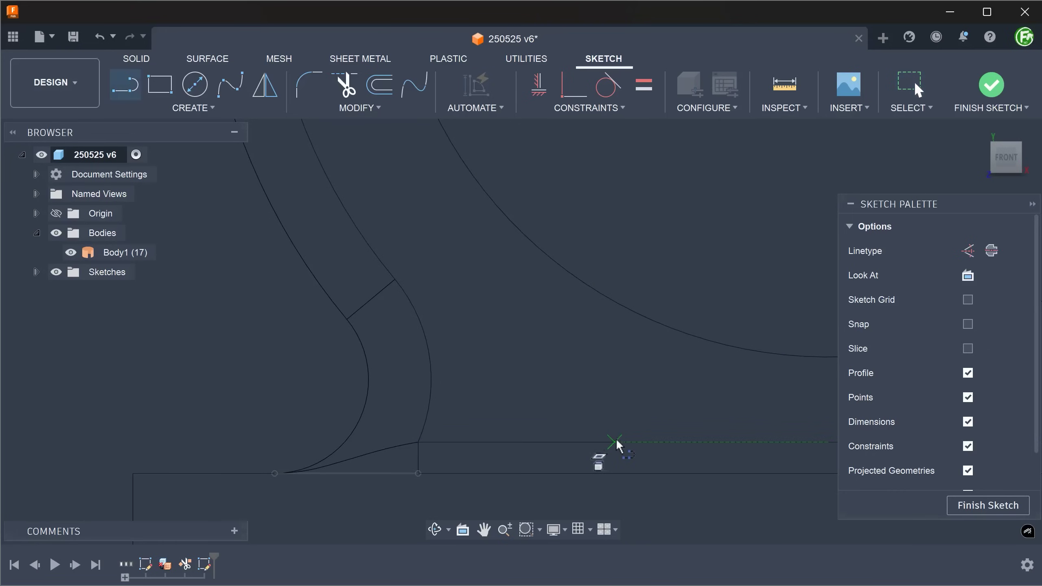
{"action": "left_click", "coordinate": [638, 442]}
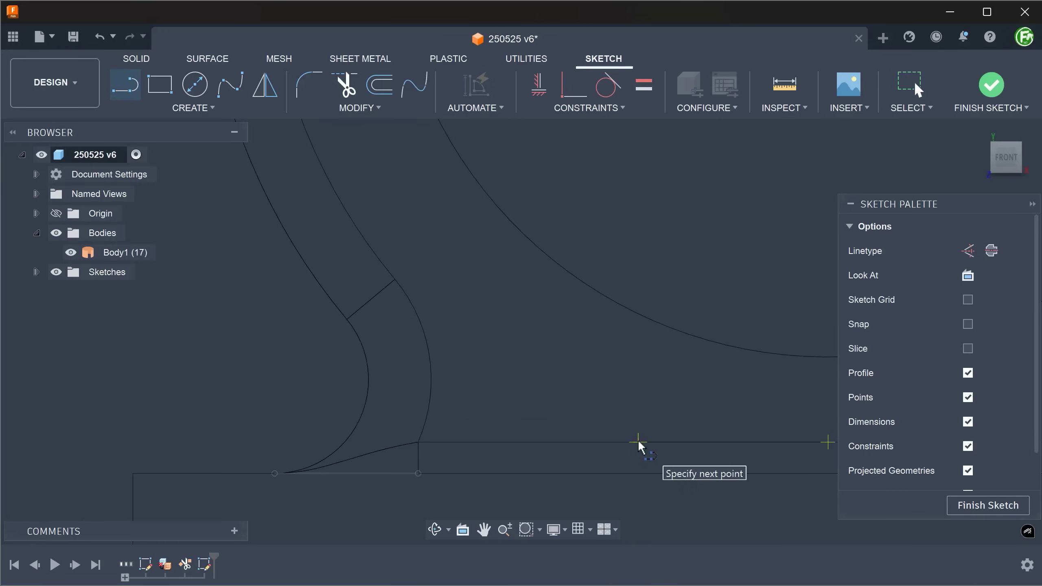
{"action": "double_click", "coordinate": [638, 473]}
{"action": "key", "text": "Escape"}
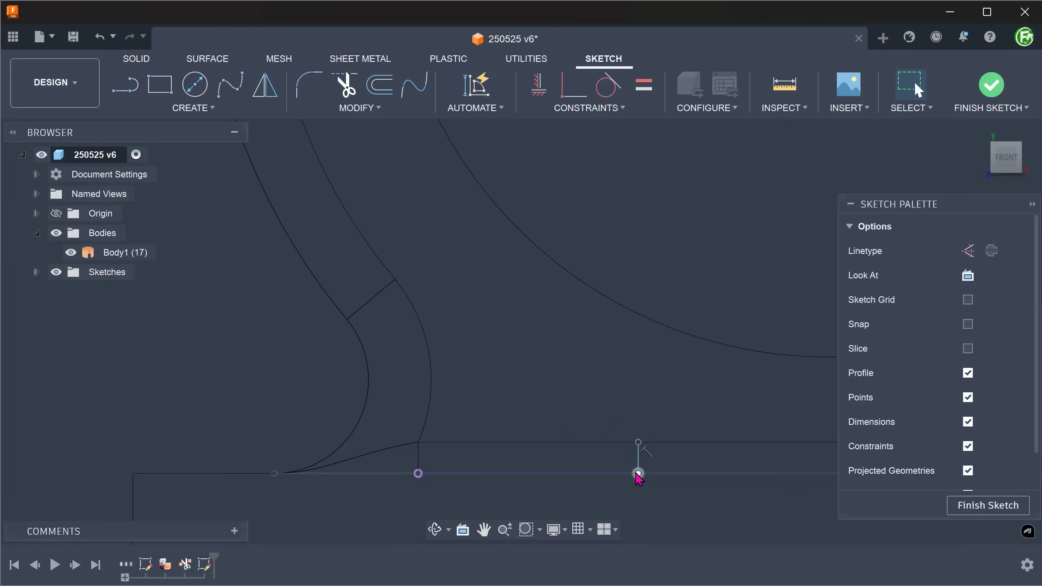
Dimension the short vertical line 41 mm from the base plate's left end and place the dimension below the plate's upper edge.
{"action": "left_click", "coordinate": [638, 458]}
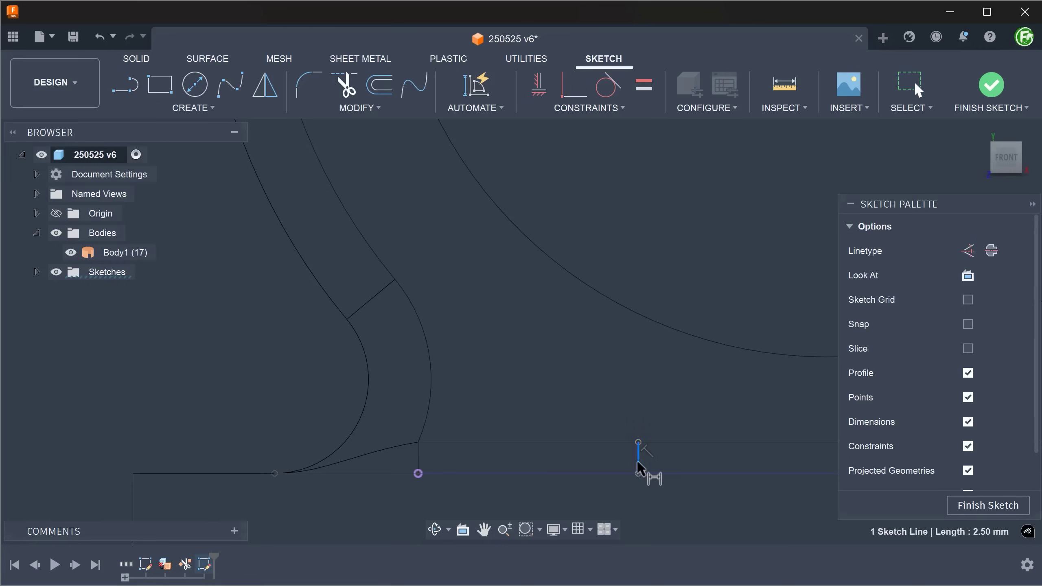
{"action": "left_click", "coordinate": [138, 476]}
{"action": "left_click", "coordinate": [243, 403]}
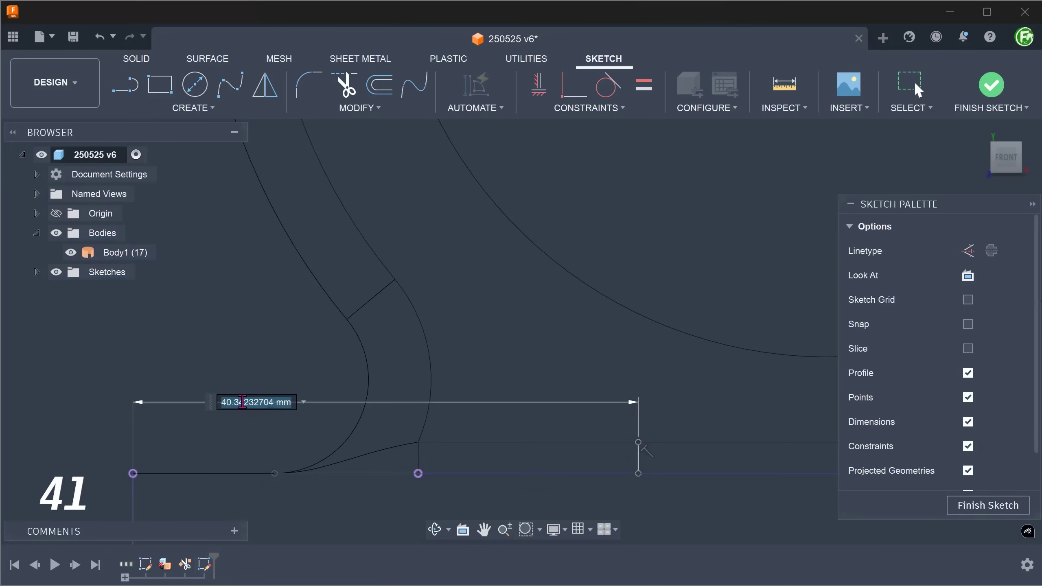
{"action": "type", "text": "41"}
{"action": "key", "text": "Return"}
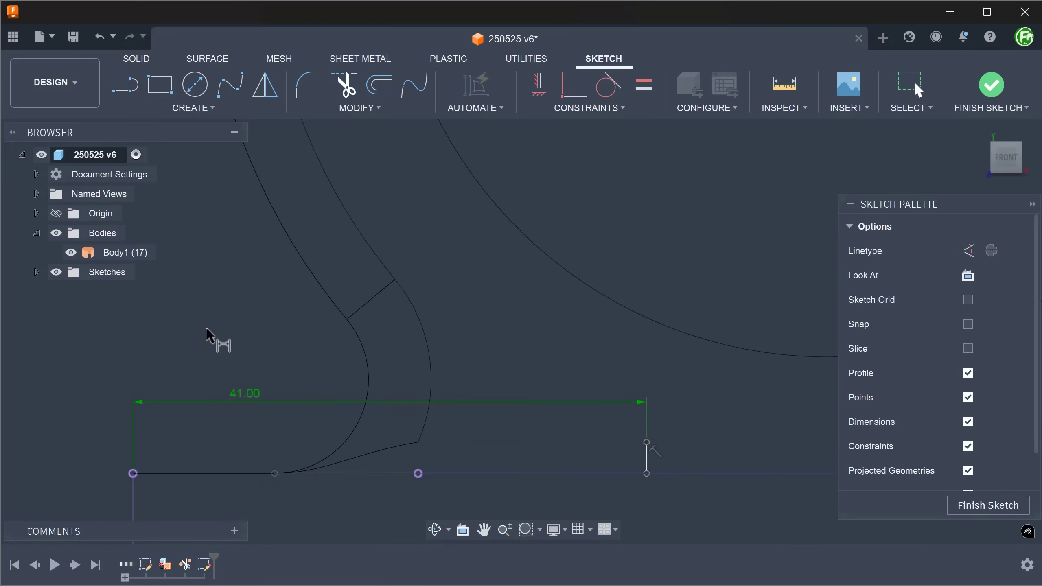
{"action": "left_click_drag", "start_coordinate": [244, 396], "coordinate": [355, 502]}
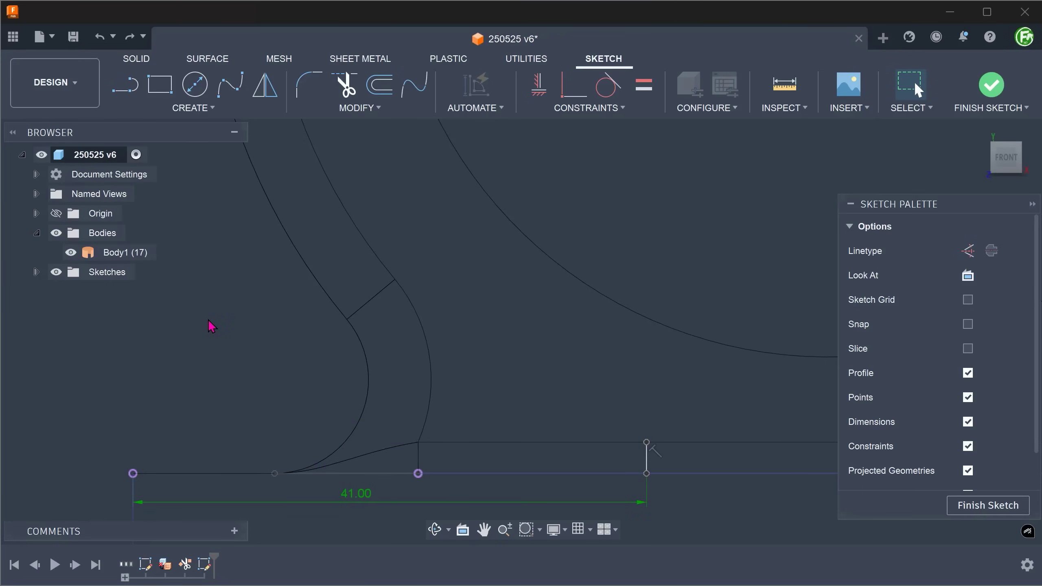
Draw a two-point fit point spline from the vertical line's upper end to the inner corner where the ring's edge meets the foot fillet.
{"action": "left_click", "coordinate": [179, 109]}
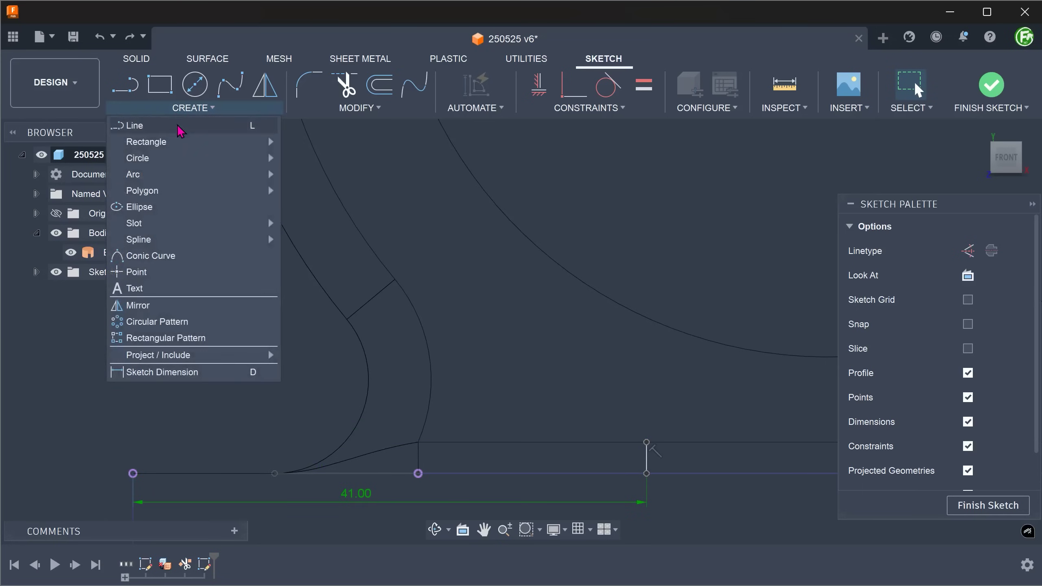
{"action": "mouse_move", "coordinate": [202, 240]}
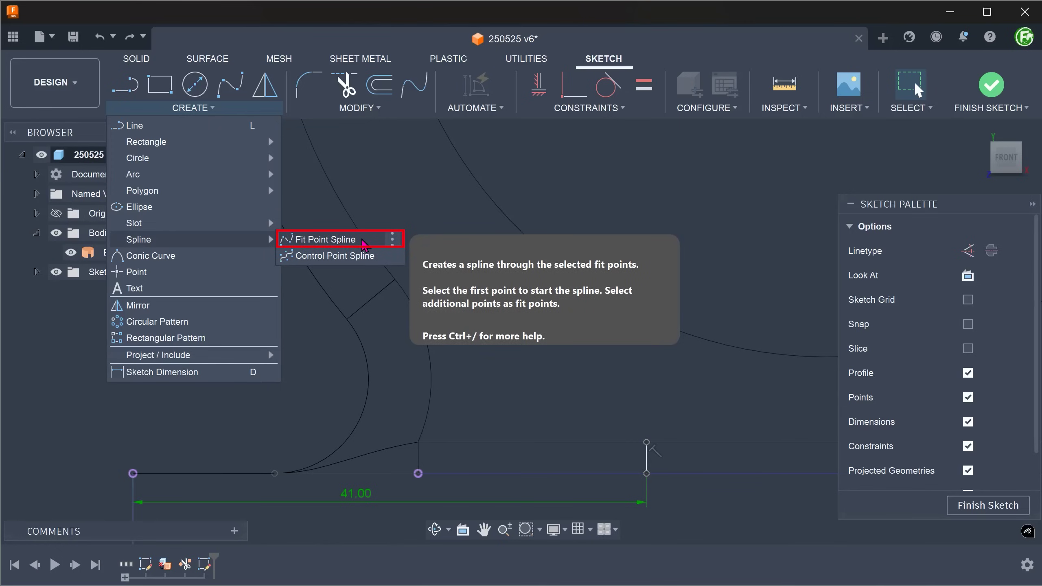
{"action": "left_click", "coordinate": [364, 242]}
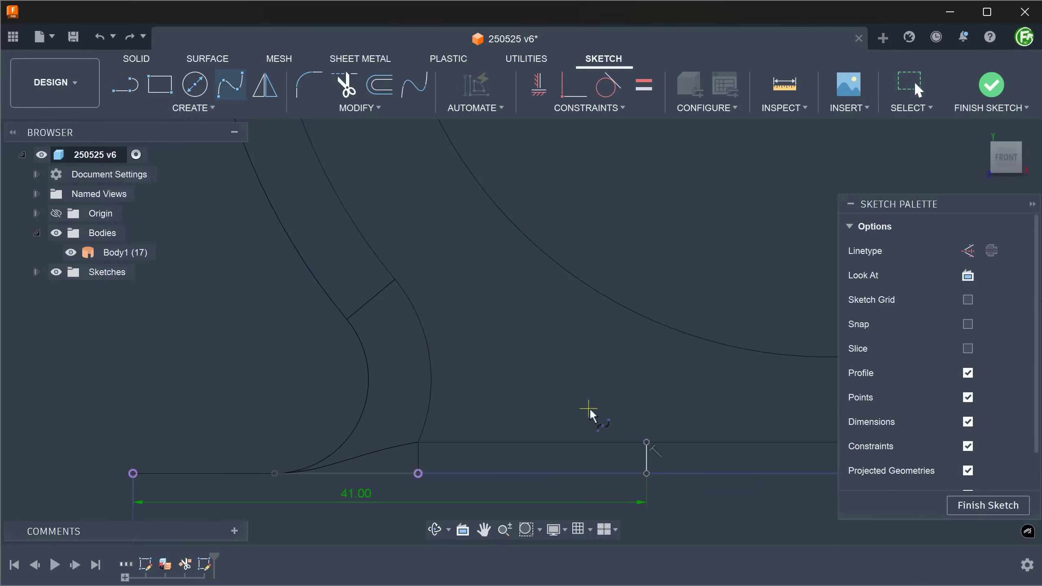
{"action": "left_click", "coordinate": [646, 442]}
{"action": "double_click", "coordinate": [396, 280]}
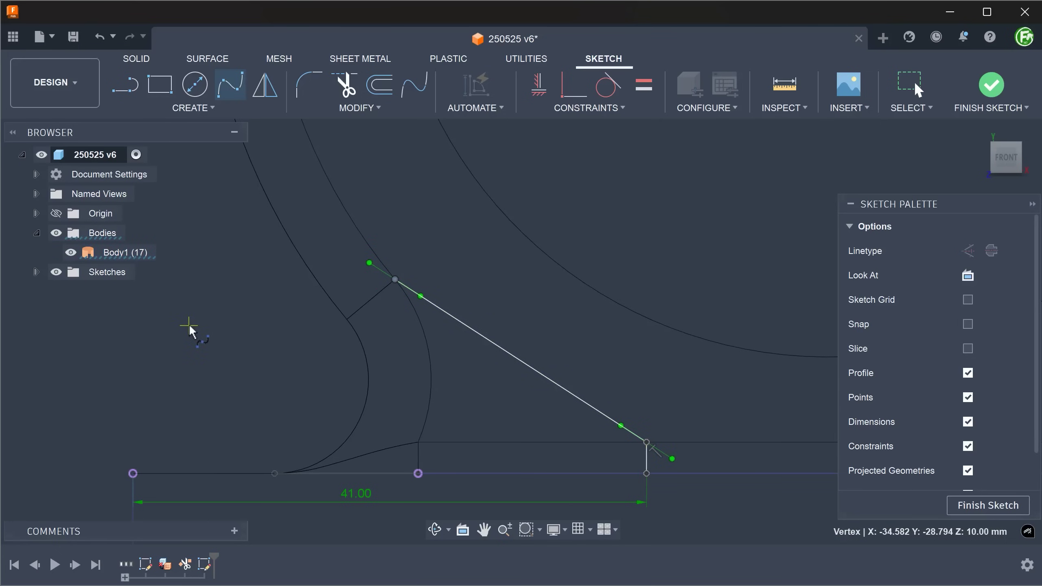
Make the spline tangent to the horizontal upper edge of the base fillet at one end and to the ring's arc edge at the other.
{"action": "left_click", "coordinate": [606, 91]}
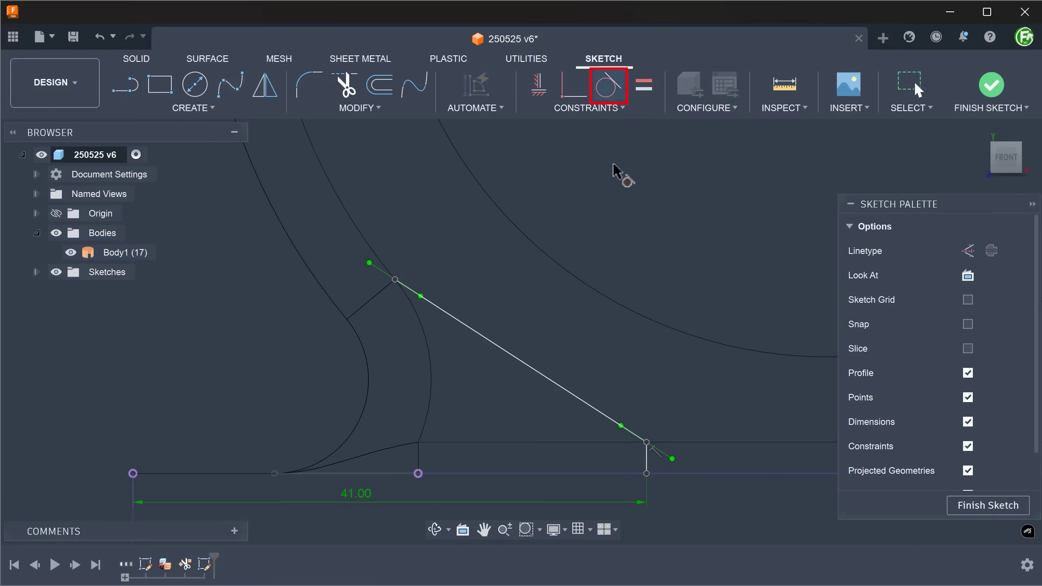
{"action": "left_click", "coordinate": [705, 442]}
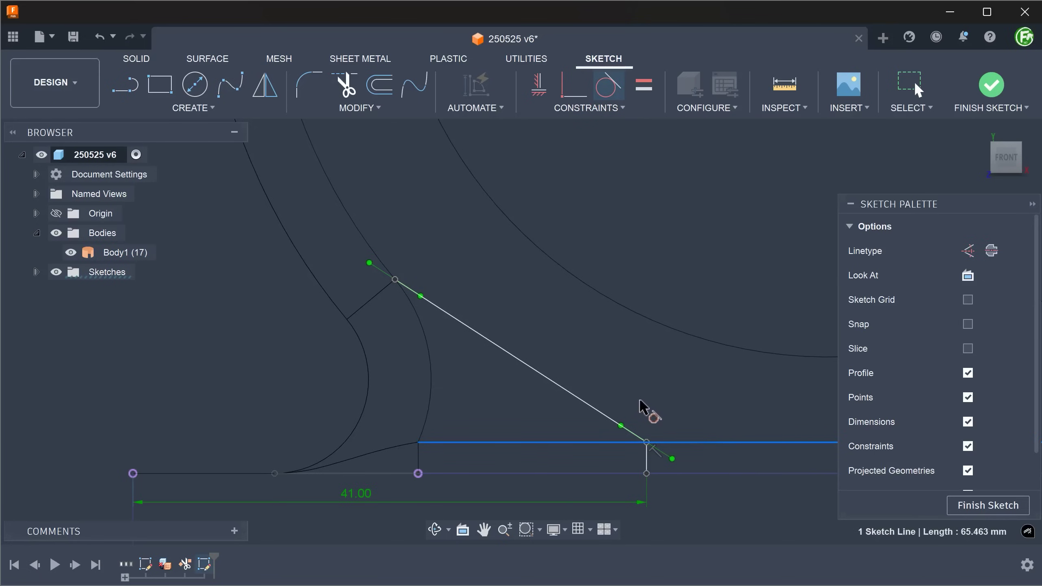
{"action": "left_click", "coordinate": [592, 408]}
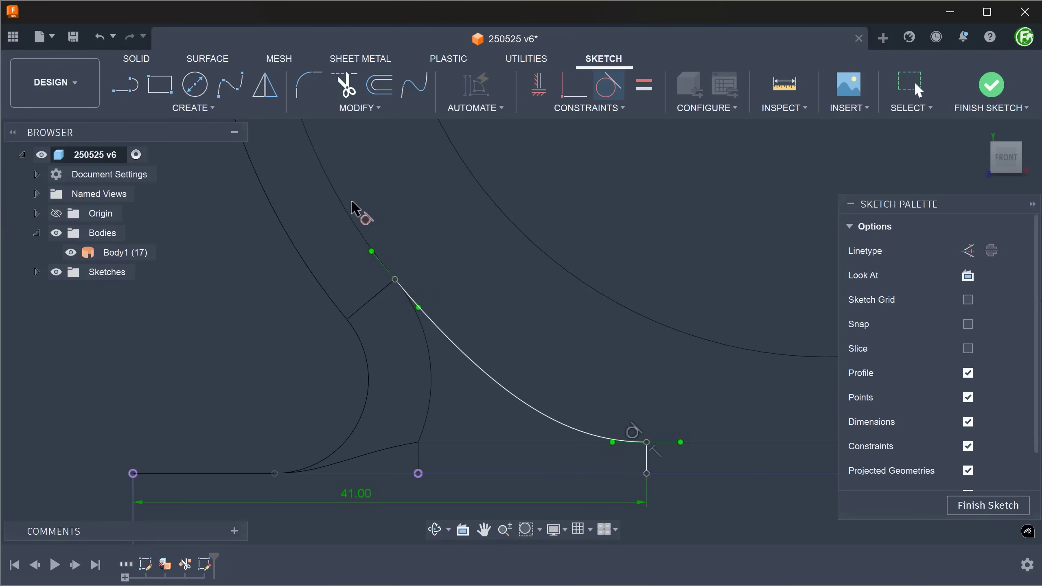
{"action": "left_click", "coordinate": [344, 208]}
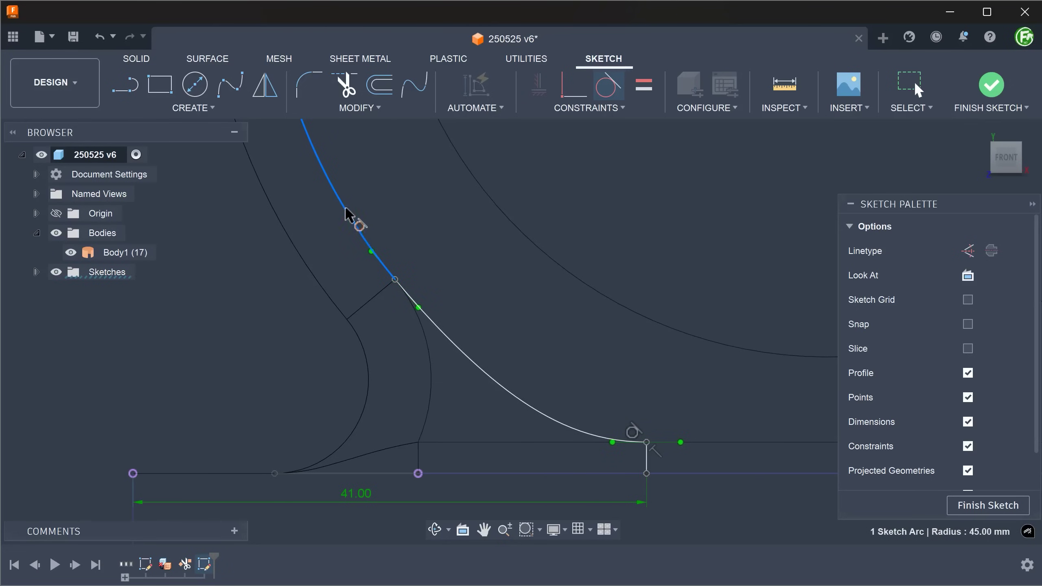
{"action": "left_click", "coordinate": [446, 337]}
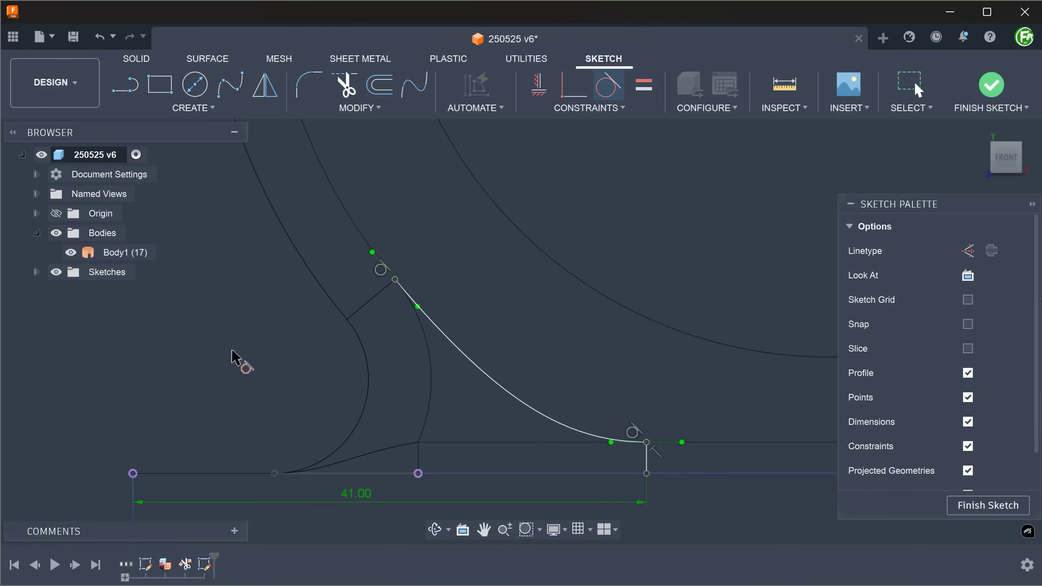
{"action": "key", "text": "Escape"}
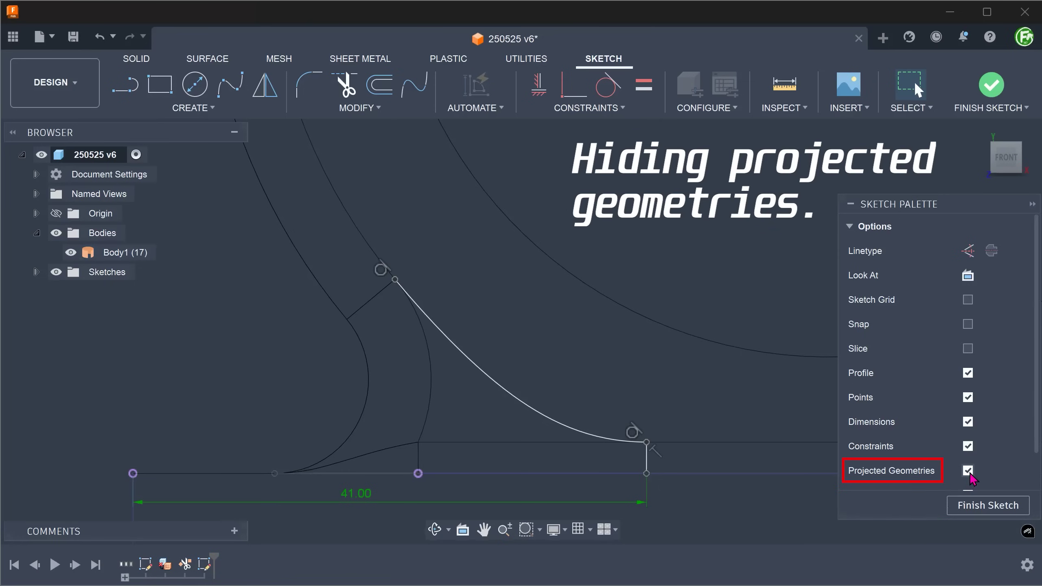
Hide the projected geometries, finish the sketch and return the model to shaded display.
{"action": "left_click", "coordinate": [968, 471]}
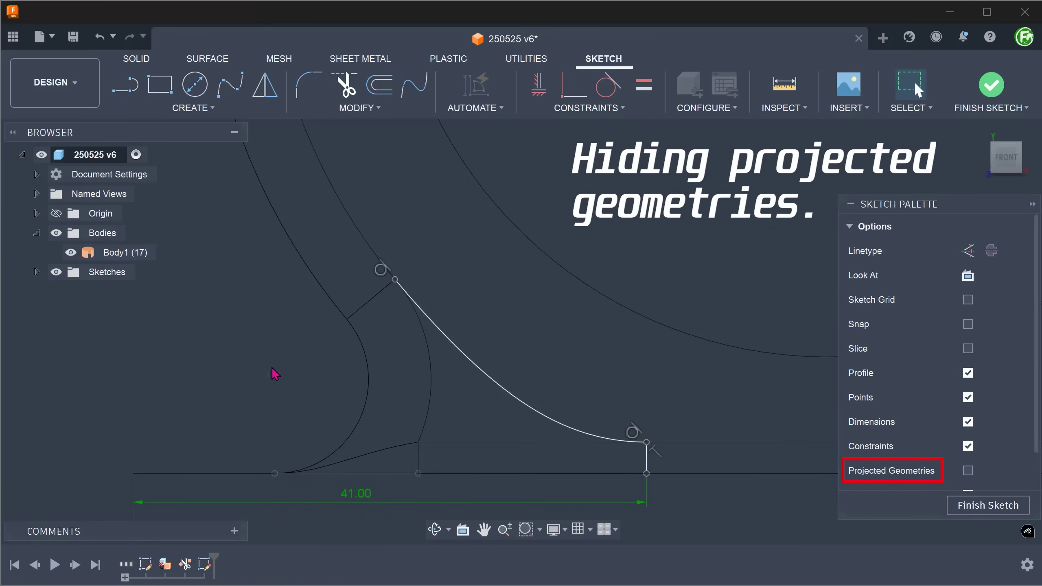
{"action": "scroll", "coordinate": [236, 367], "scroll_direction": "down", "scroll_amount": 8}
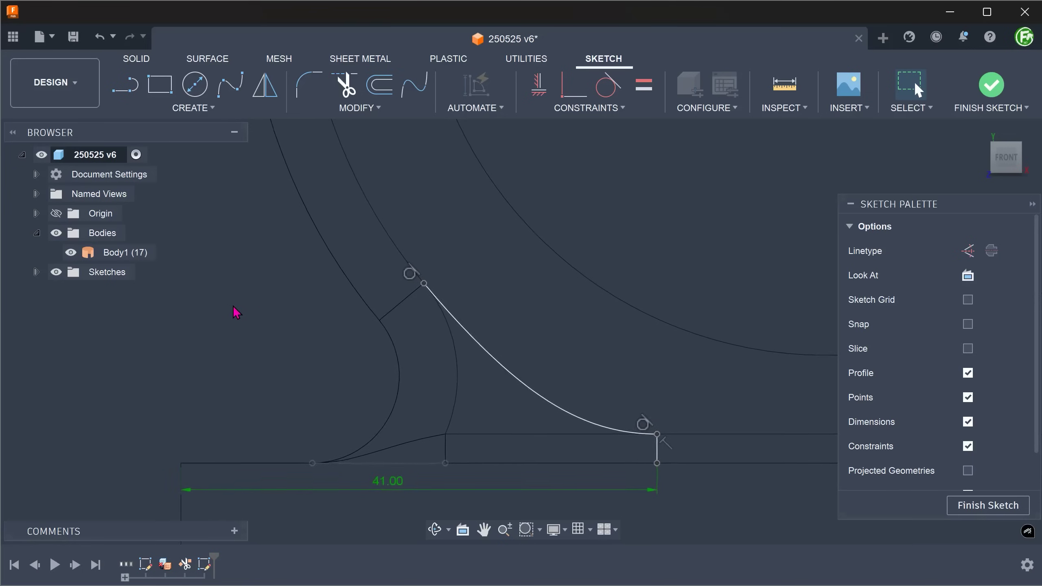
{"action": "scroll", "coordinate": [323, 191], "scroll_direction": "down", "scroll_amount": 2}
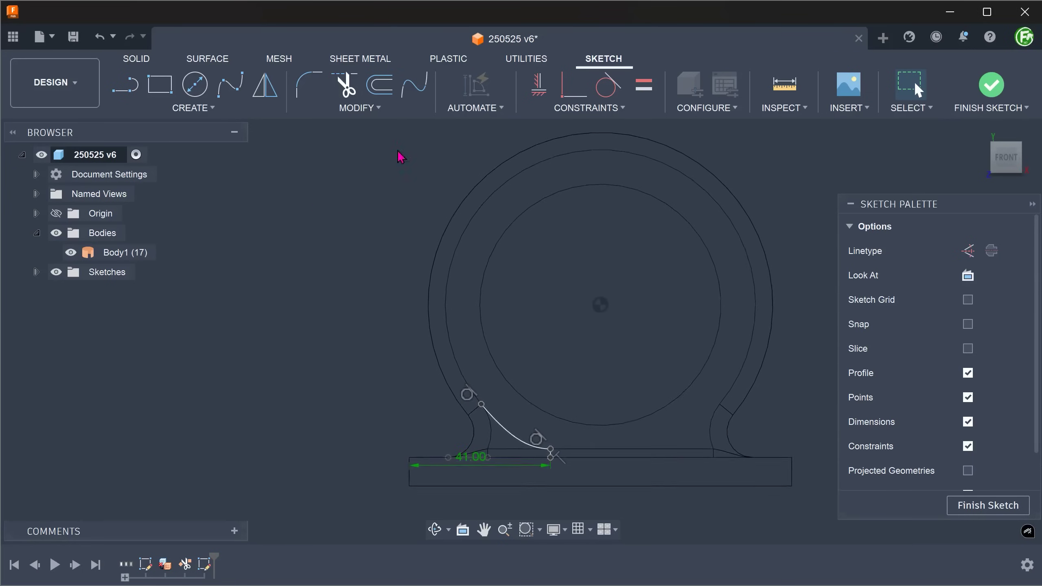
{"action": "left_click", "coordinate": [985, 87]}
{"action": "mouse_move", "coordinate": [835, 152]}
{"action": "middle_mouse_down", "text": "shift"}
{"action": "mouse_move", "coordinate": [775, 170]}
{"action": "mouse_move", "coordinate": [733, 165]}
{"action": "middle_mouse_up", "text": "shift"}
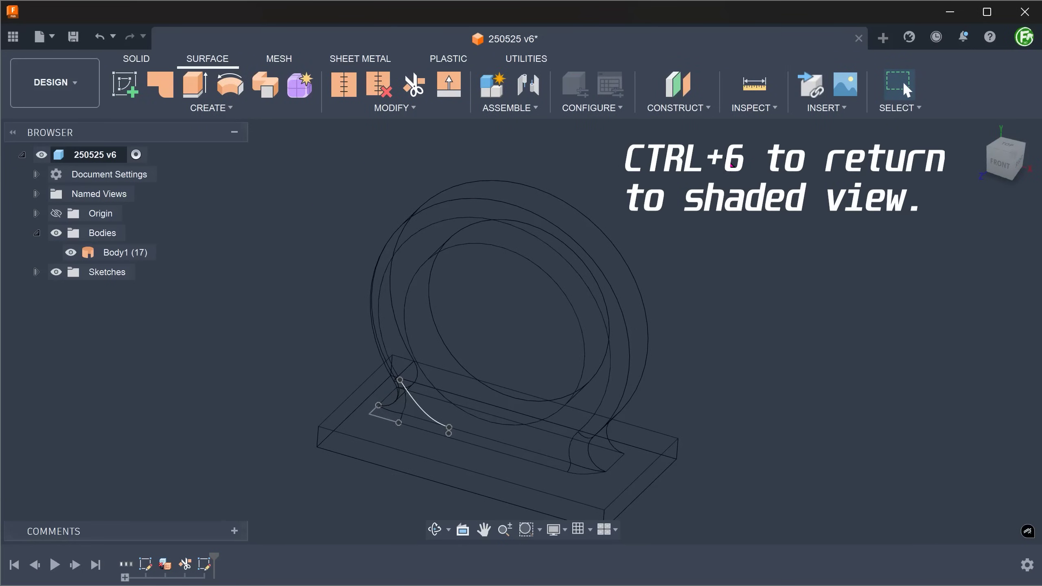
{"action": "key", "text": "ctrl+6"}
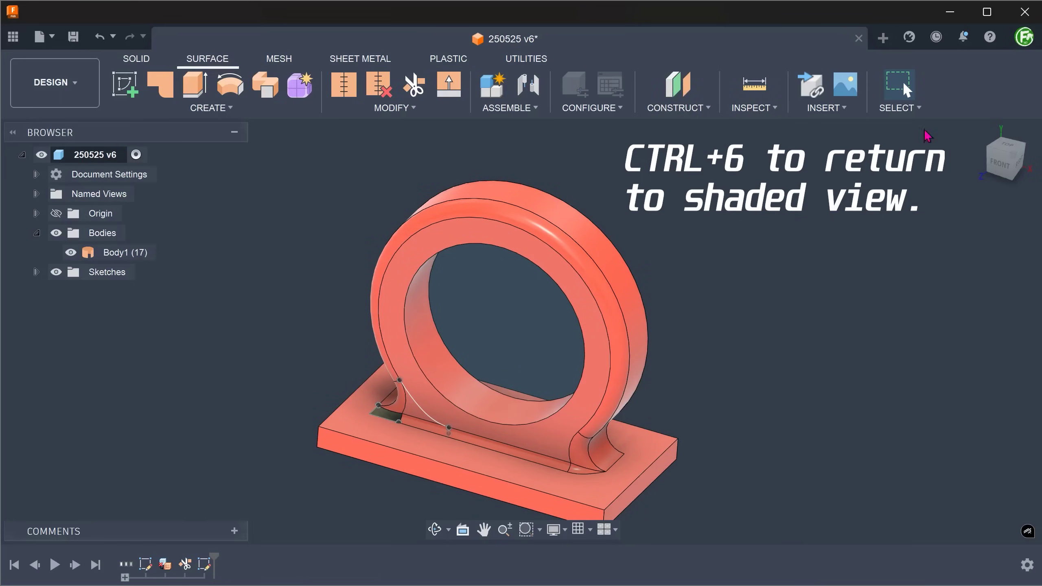
{"action": "middle_click_drag", "start_coordinate": [927, 135], "coordinate": [360, 157], "text": "shift"}
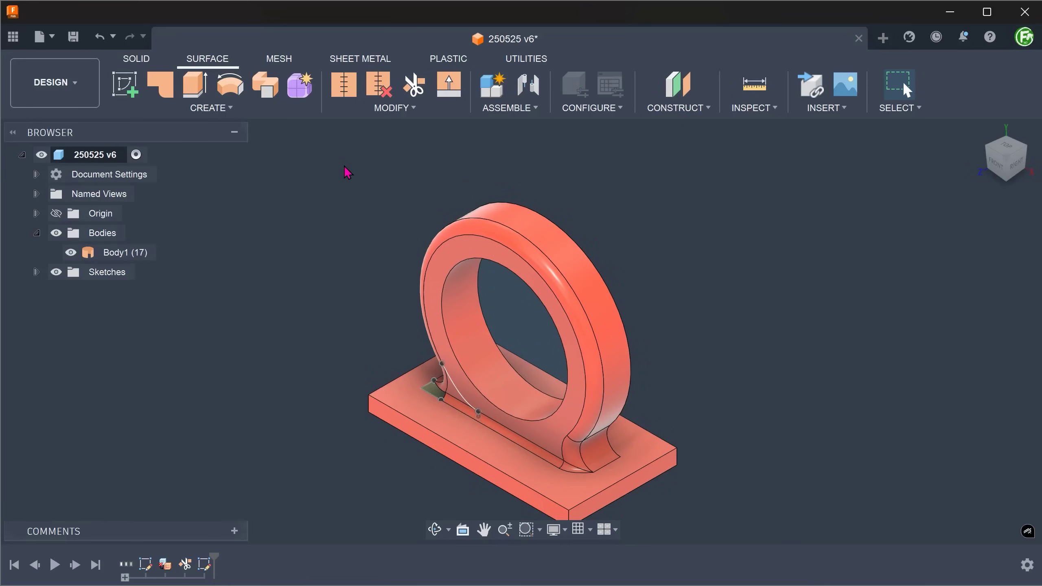
Split the ring's front face and the adjoining base fillet face with the spline and vertical line sketch, with Extend Splitting Tool turned off.
{"action": "left_click", "coordinate": [367, 110]}
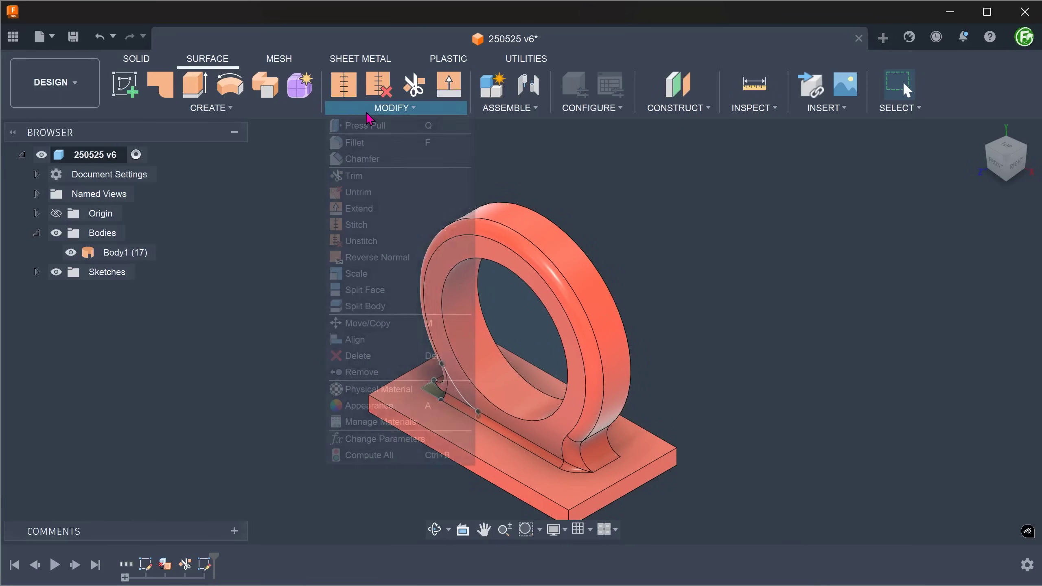
{"action": "left_click", "coordinate": [389, 291]}
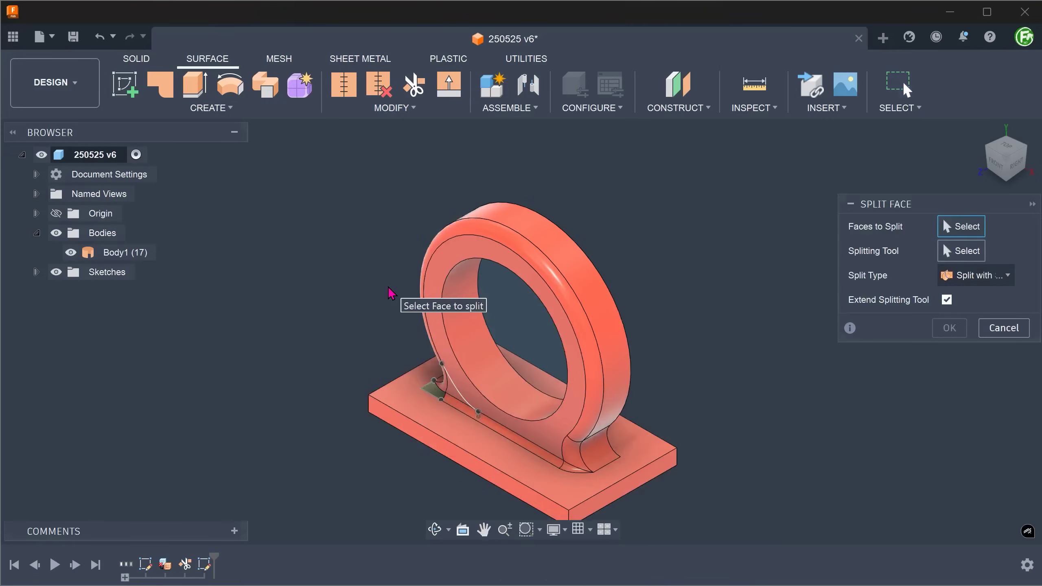
{"action": "scroll", "coordinate": [325, 308], "scroll_direction": "up", "scroll_amount": 5}
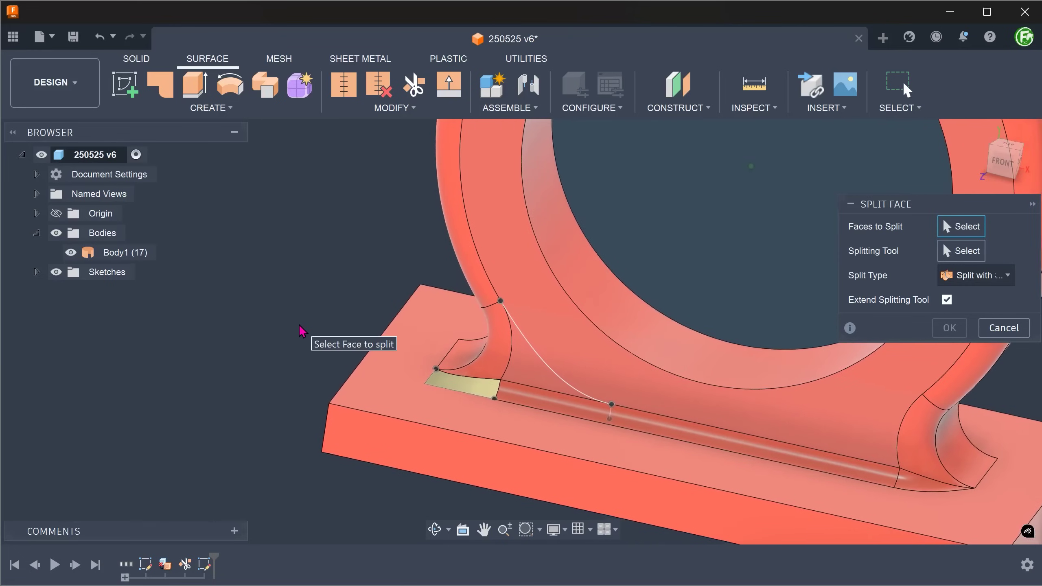
{"action": "left_click", "coordinate": [520, 374]}
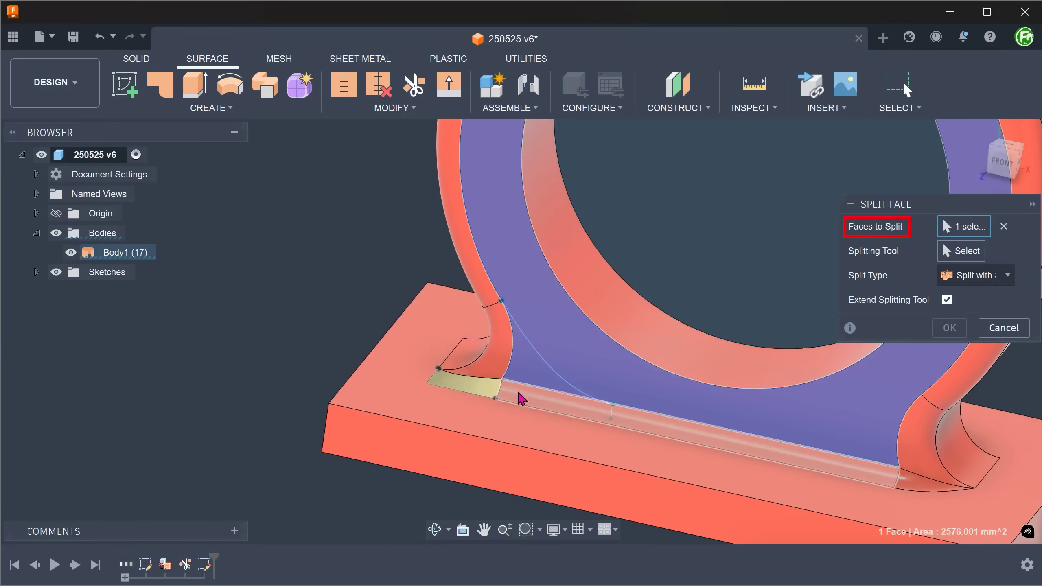
{"action": "left_click", "coordinate": [521, 400]}
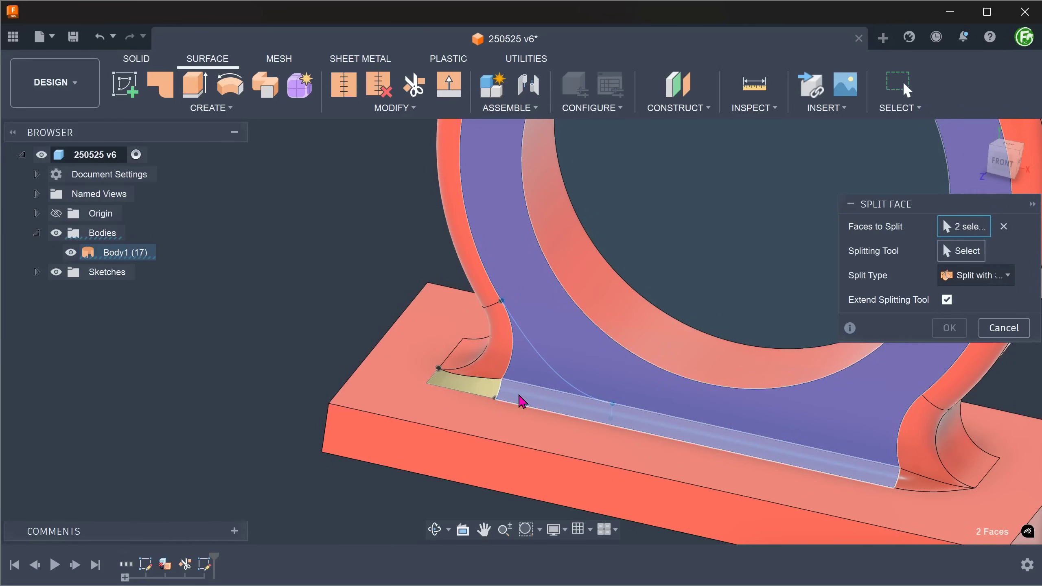
{"action": "left_click", "coordinate": [972, 252]}
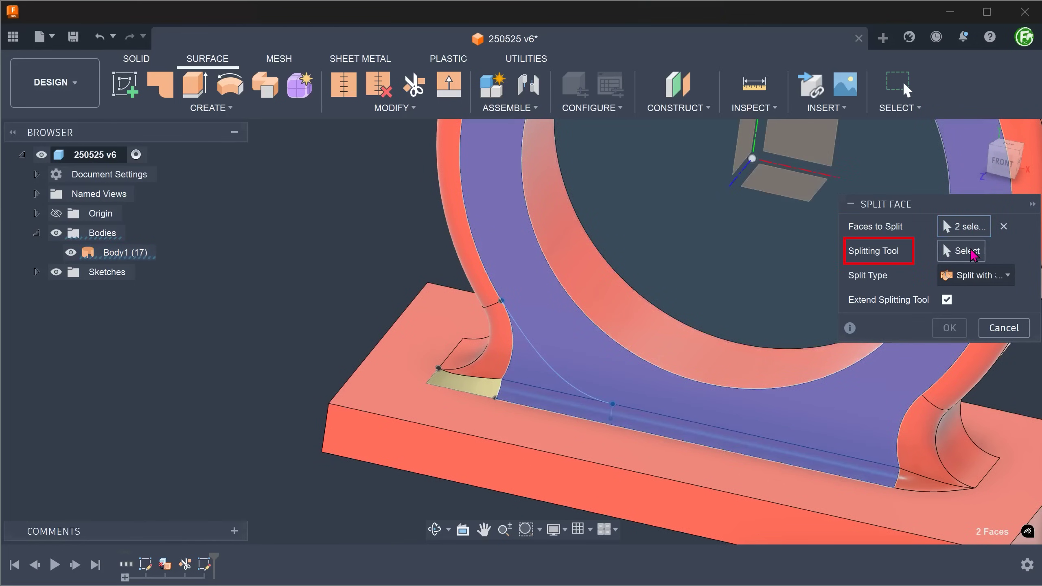
{"action": "left_click", "coordinate": [569, 384]}
{"action": "scroll", "coordinate": [567, 381], "scroll_direction": "down", "scroll_amount": 3}
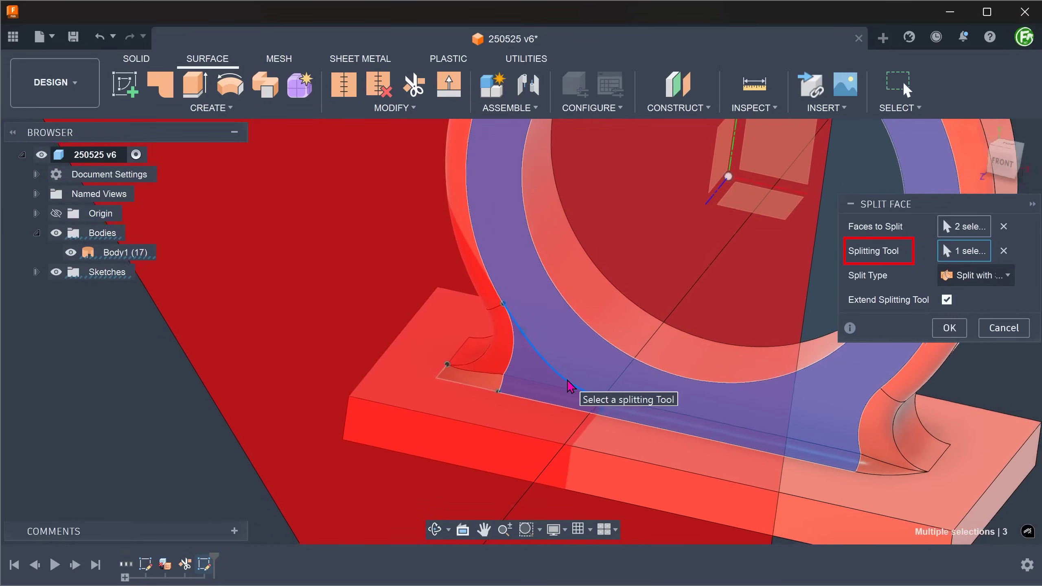
{"action": "middle_click_drag", "start_coordinate": [568, 381], "coordinate": [578, 383], "text": "shift"}
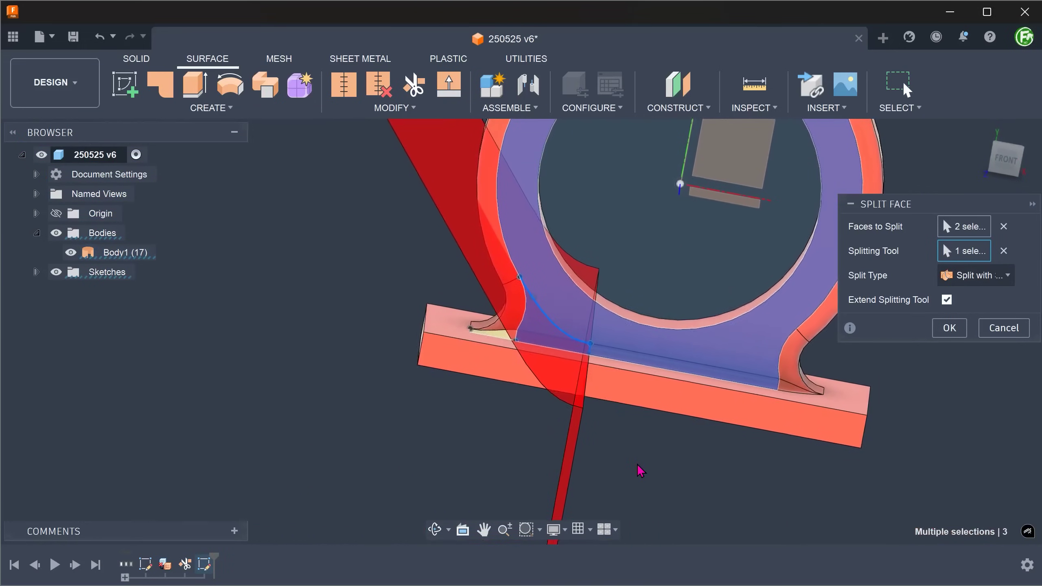
{"action": "left_click", "coordinate": [946, 300]}
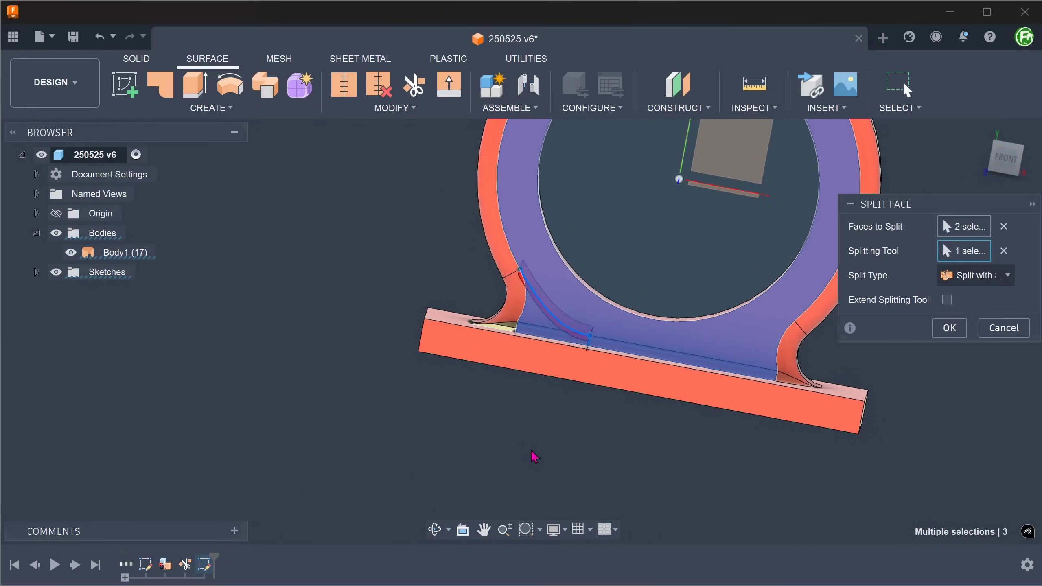
{"action": "middle_click_drag", "start_coordinate": [532, 453], "coordinate": [326, 457], "text": "shift"}
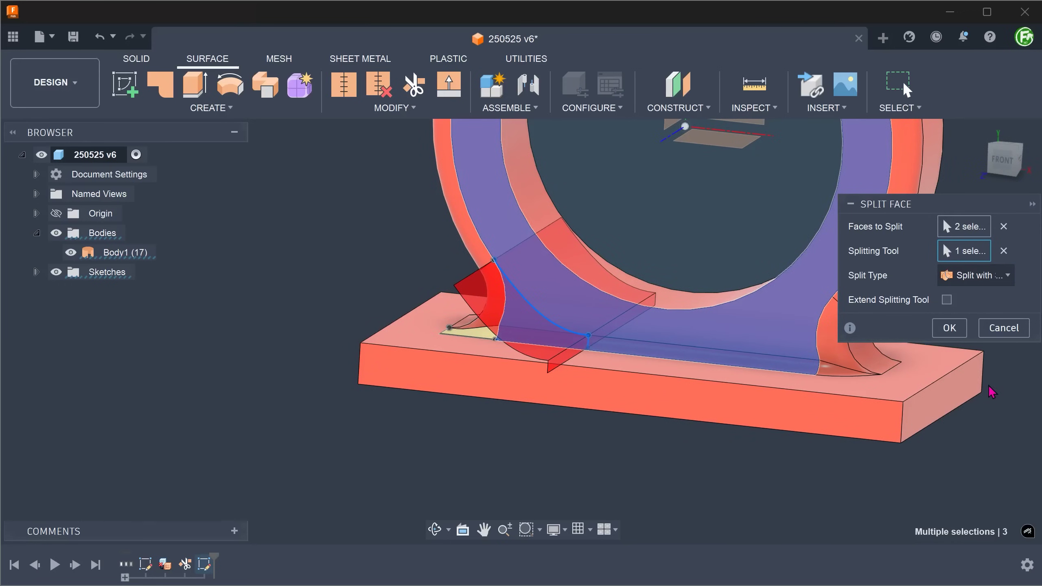
{"action": "left_click", "coordinate": [949, 328]}
Delete the corner fillet face and the two adjacent split-off pieces of the ring's front face and base fillet.
{"action": "middle_click_drag", "start_coordinate": [377, 482], "coordinate": [191, 442], "text": "shift"}
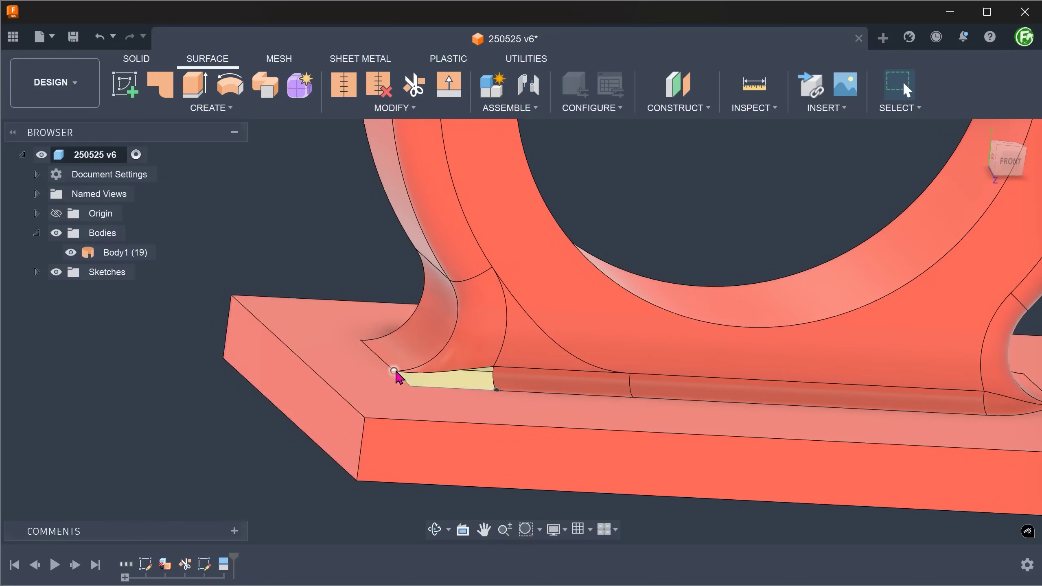
{"action": "left_click", "coordinate": [476, 332]}
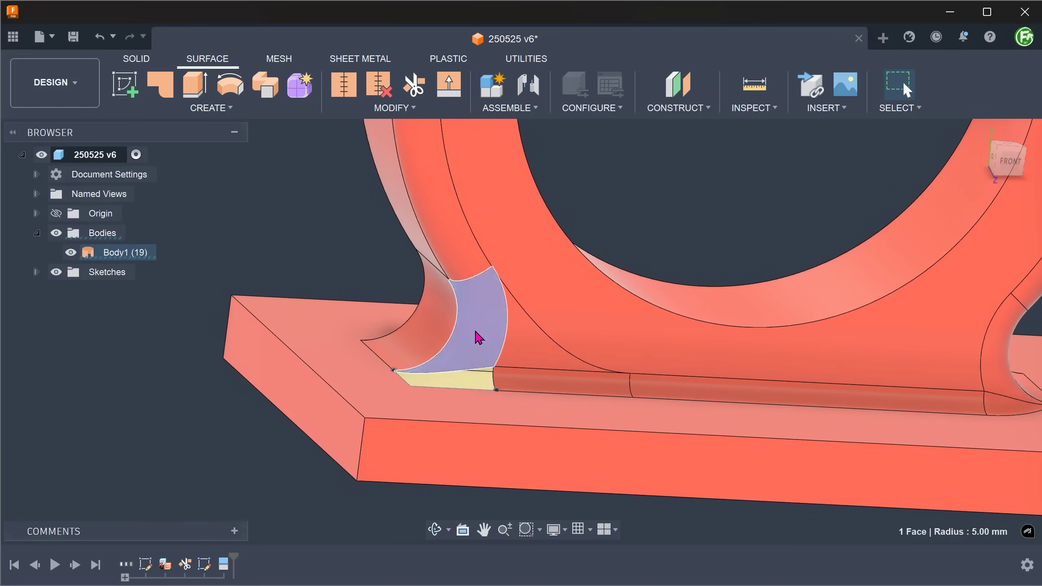
{"action": "left_click", "coordinate": [529, 350]}
{"action": "left_click", "coordinate": [533, 387]}
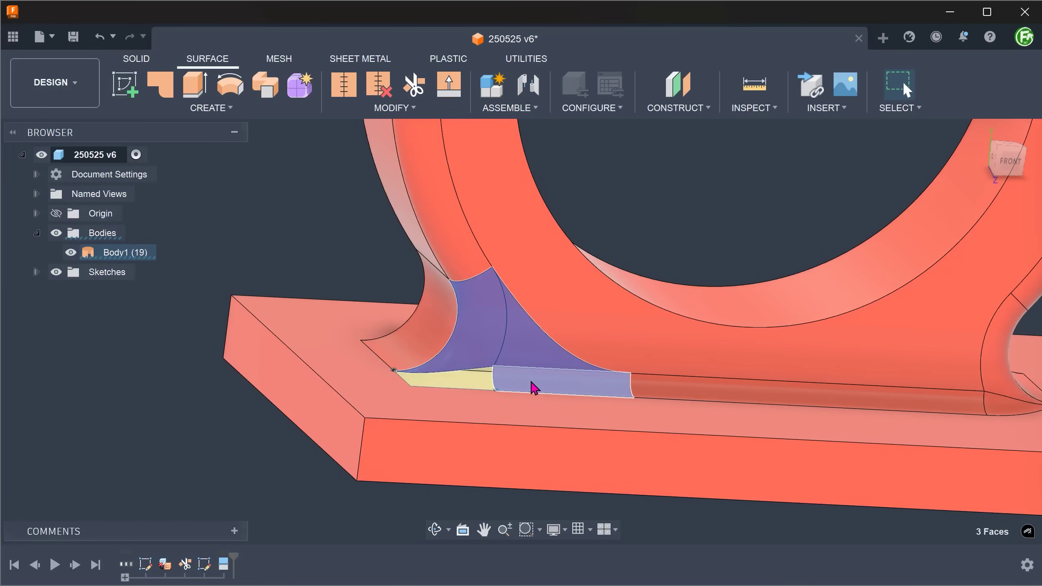
{"action": "key", "text": "Delete"}
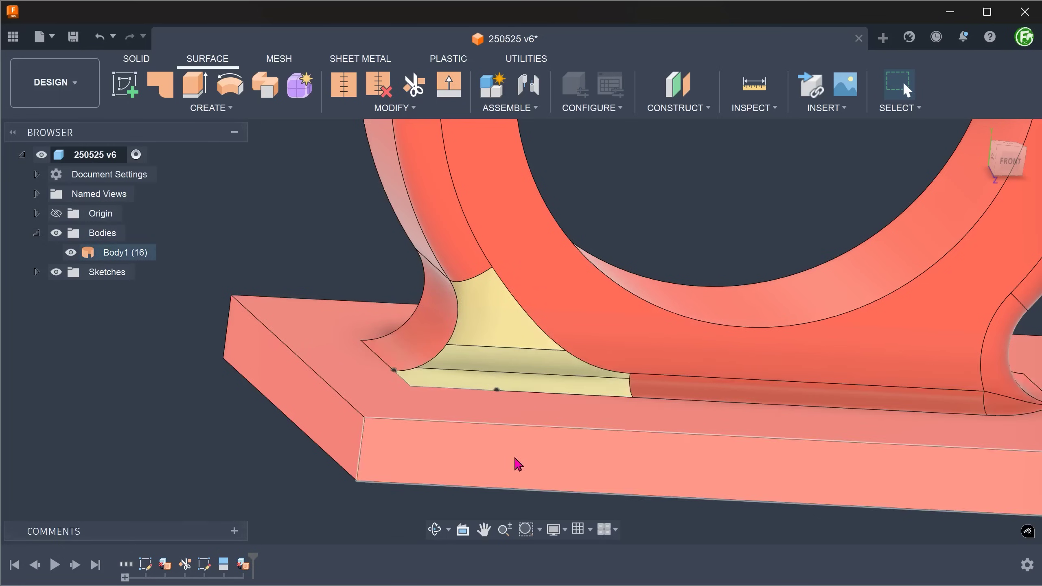
{"action": "middle_click_drag", "start_coordinate": [262, 508], "coordinate": [201, 459], "text": "shift"}
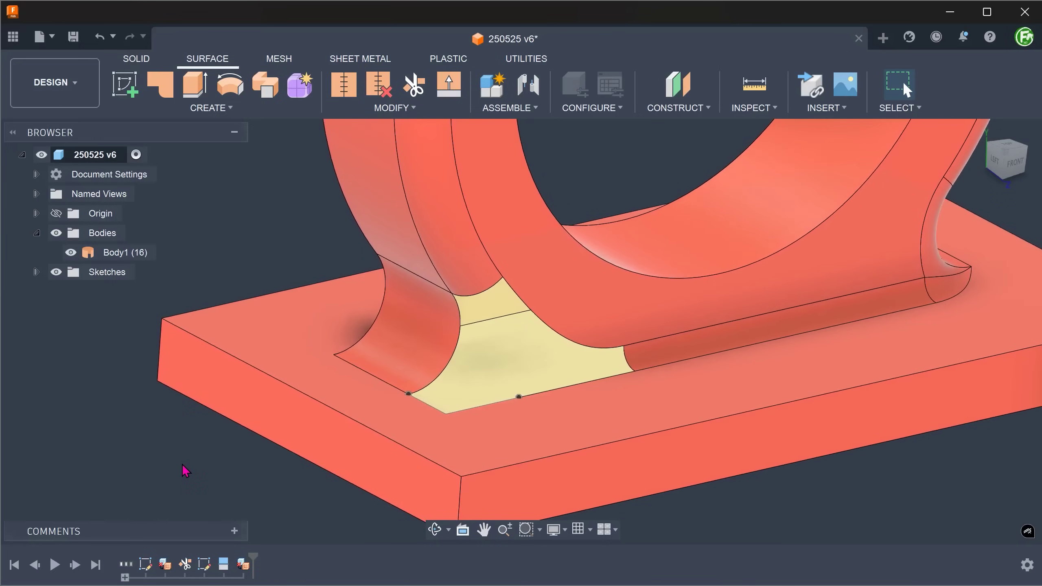
Patch the corner opening from its boundary edges as one grouped chain with Curvature (G2) continuity, as a new body.
{"action": "left_click", "coordinate": [36, 272]}
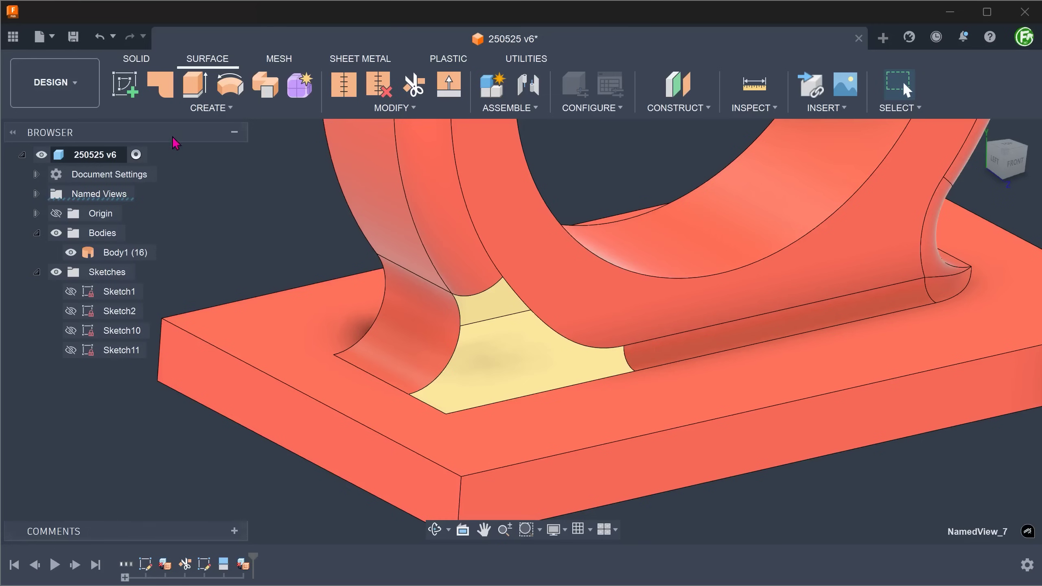
{"action": "left_click", "coordinate": [182, 109]}
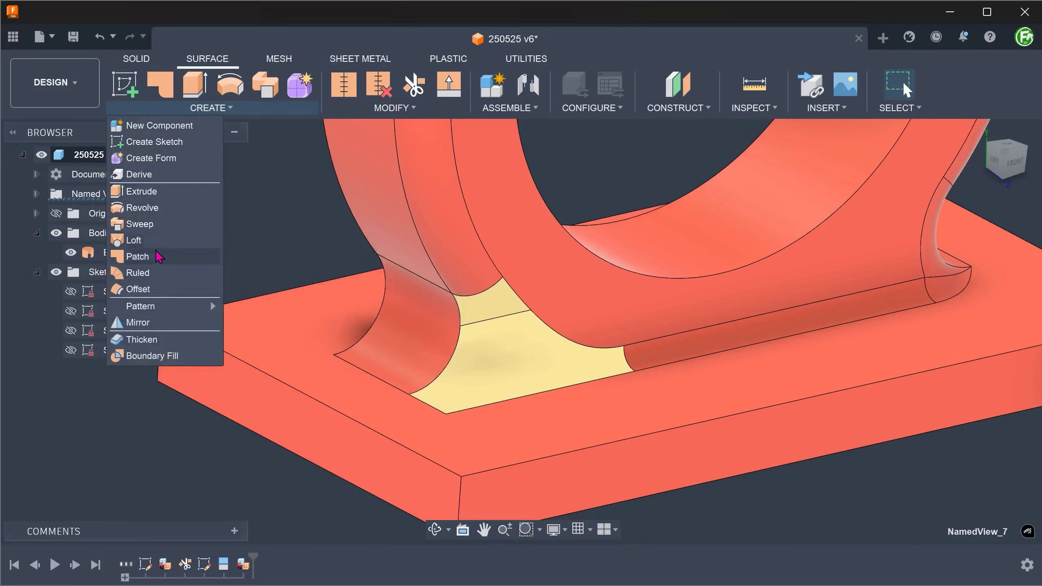
{"action": "left_click", "coordinate": [162, 258]}
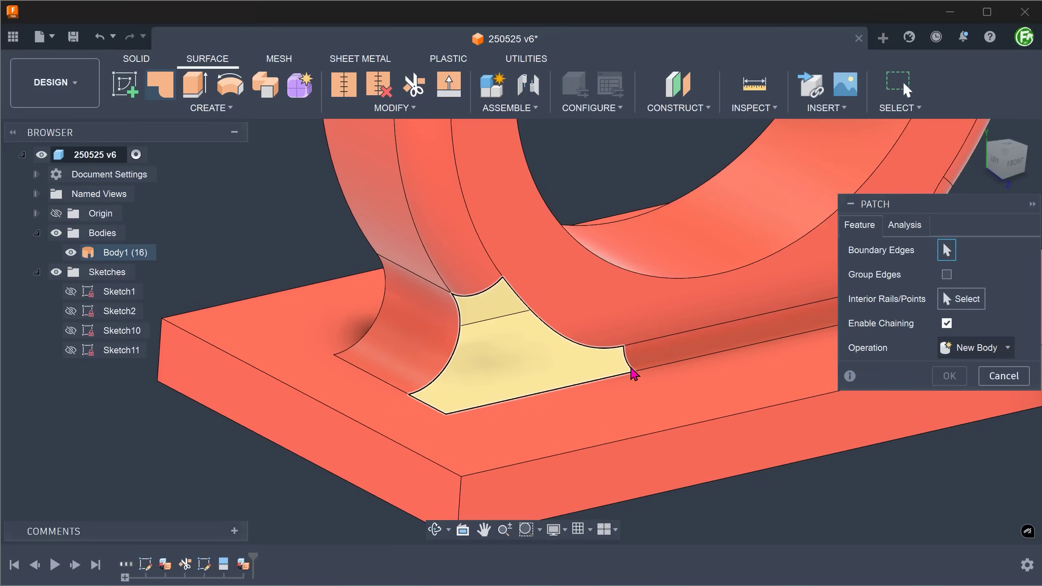
{"action": "left_click", "coordinate": [631, 372]}
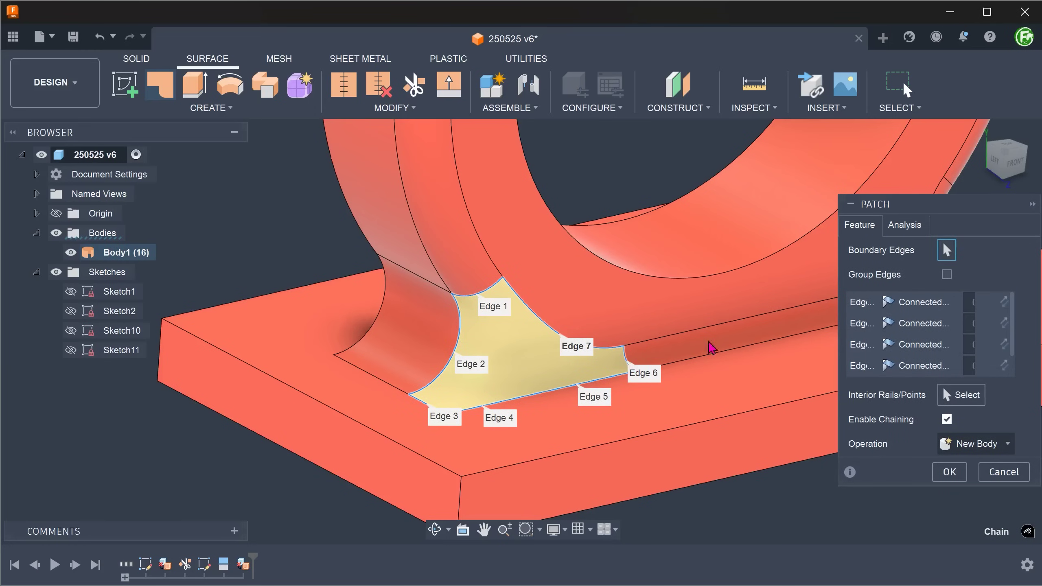
{"action": "left_click", "coordinate": [946, 274]}
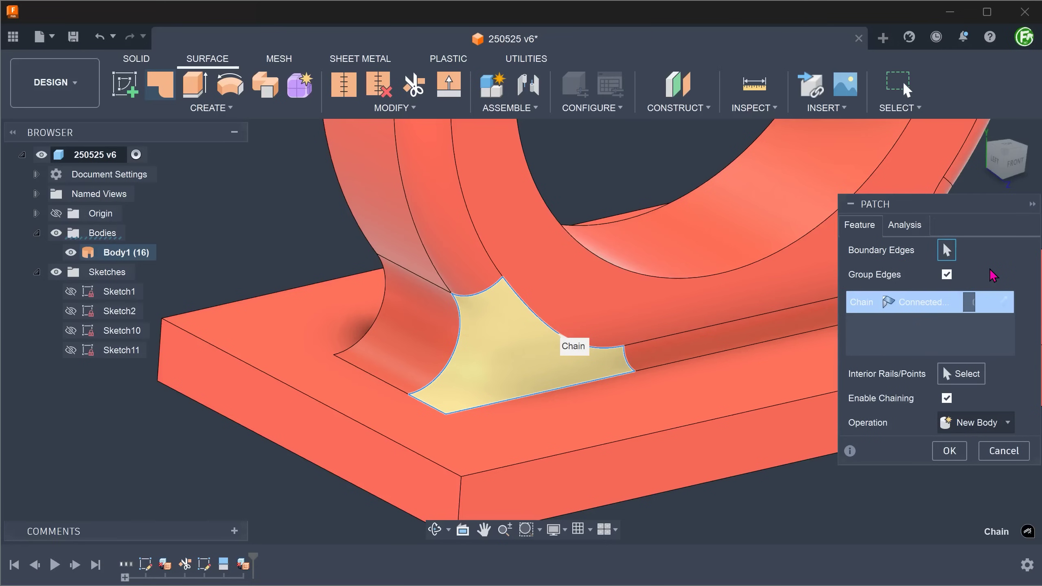
{"action": "left_click", "coordinate": [929, 303]}
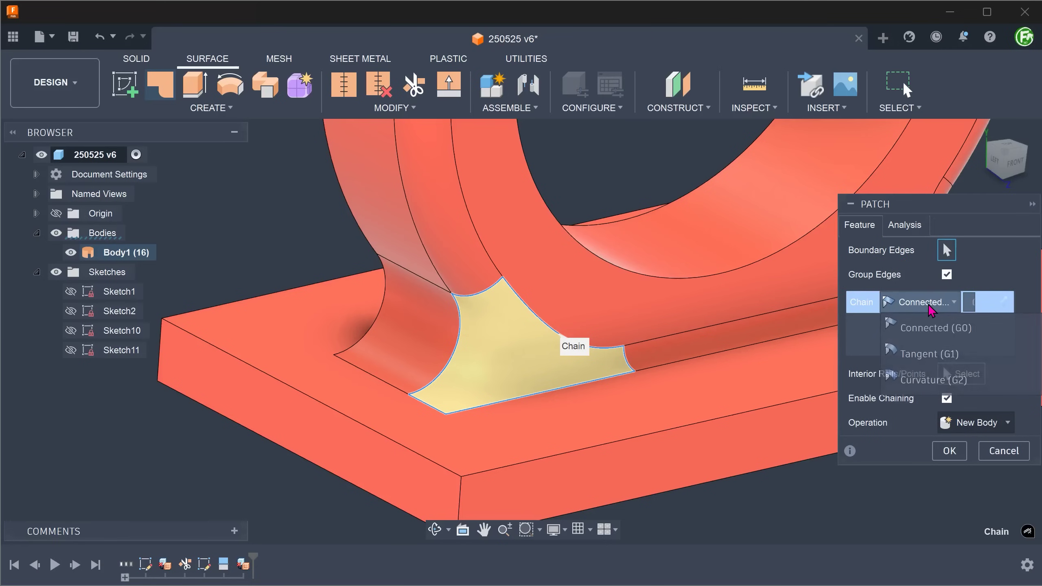
{"action": "left_click", "coordinate": [975, 378]}
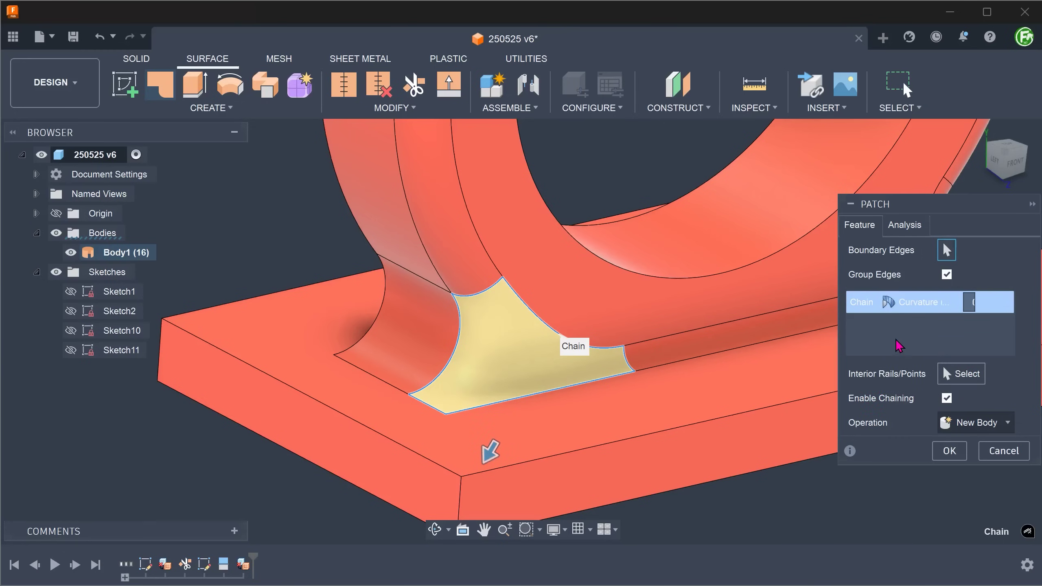
{"action": "left_click", "coordinate": [949, 450]}
{"action": "middle_click_drag", "start_coordinate": [861, 494], "coordinate": [928, 465], "text": "shift"}
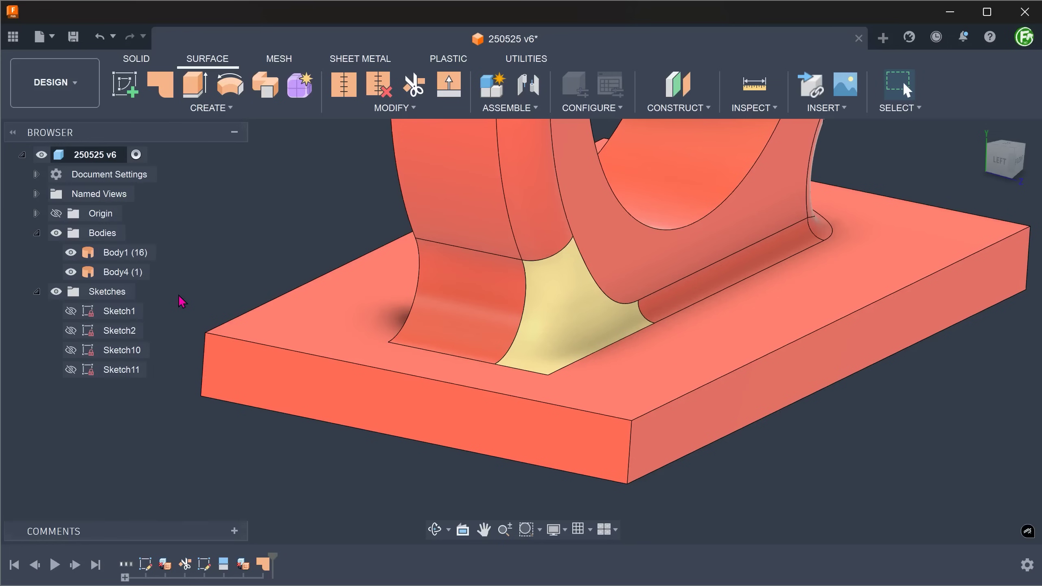
Stitch the main surface body and the corner patch together with a 0.10 mm tolerance, as a new body.
{"action": "left_click", "coordinate": [346, 108]}
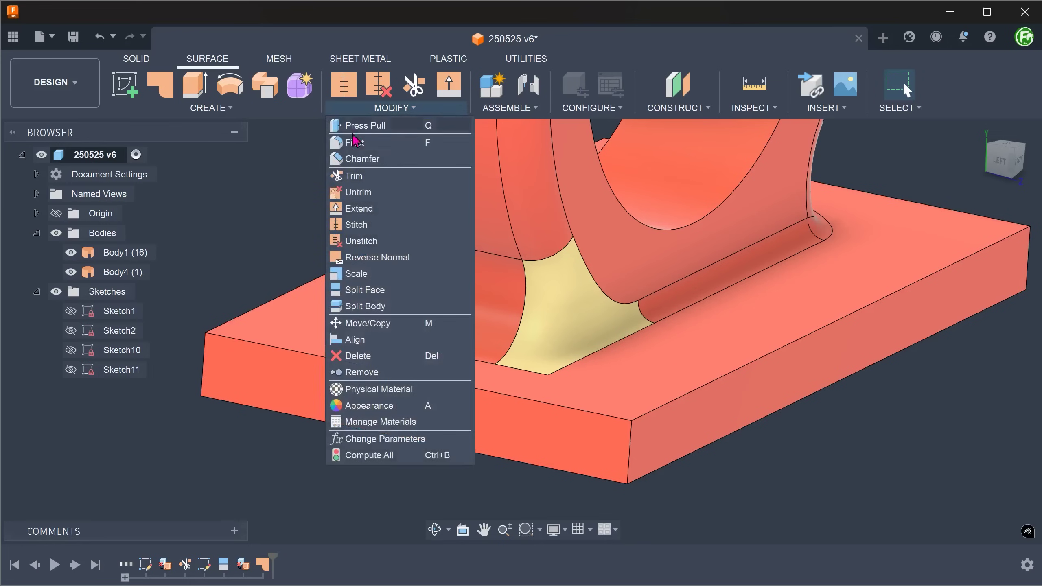
{"action": "left_click", "coordinate": [376, 230]}
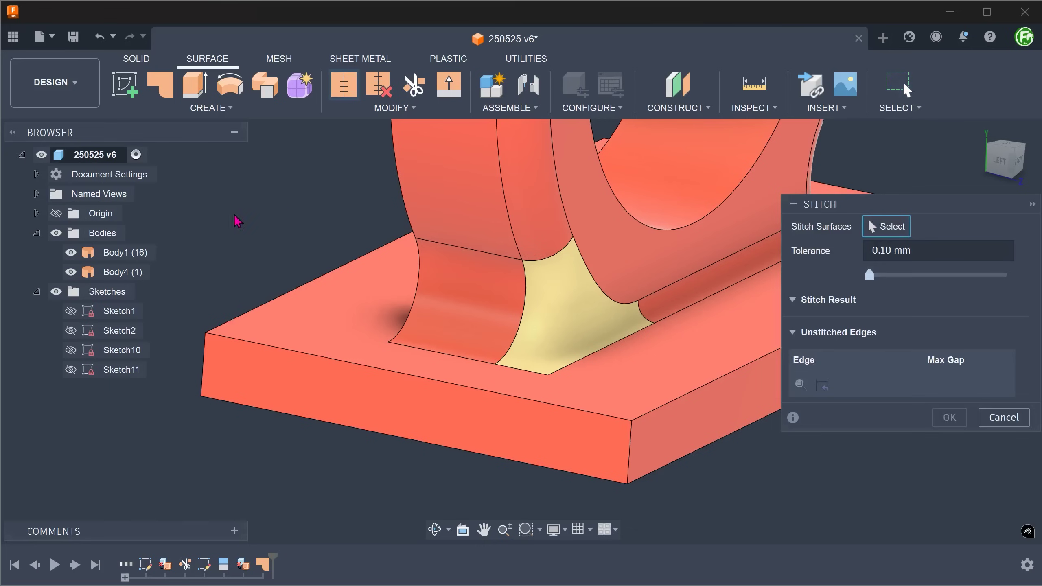
{"action": "left_click", "coordinate": [120, 252]}
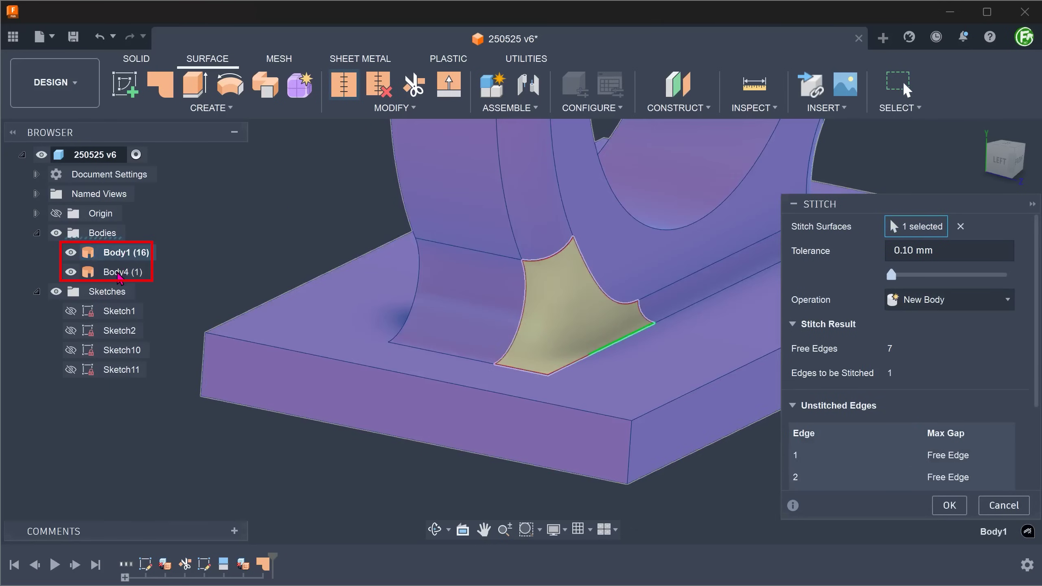
{"action": "left_click", "coordinate": [118, 272]}
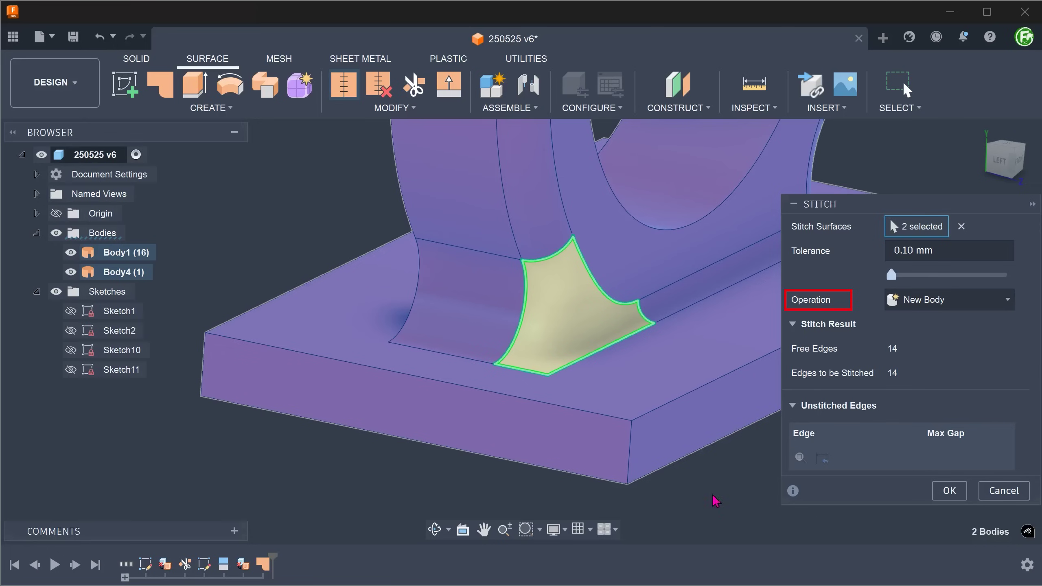
{"action": "left_click", "coordinate": [948, 490]}
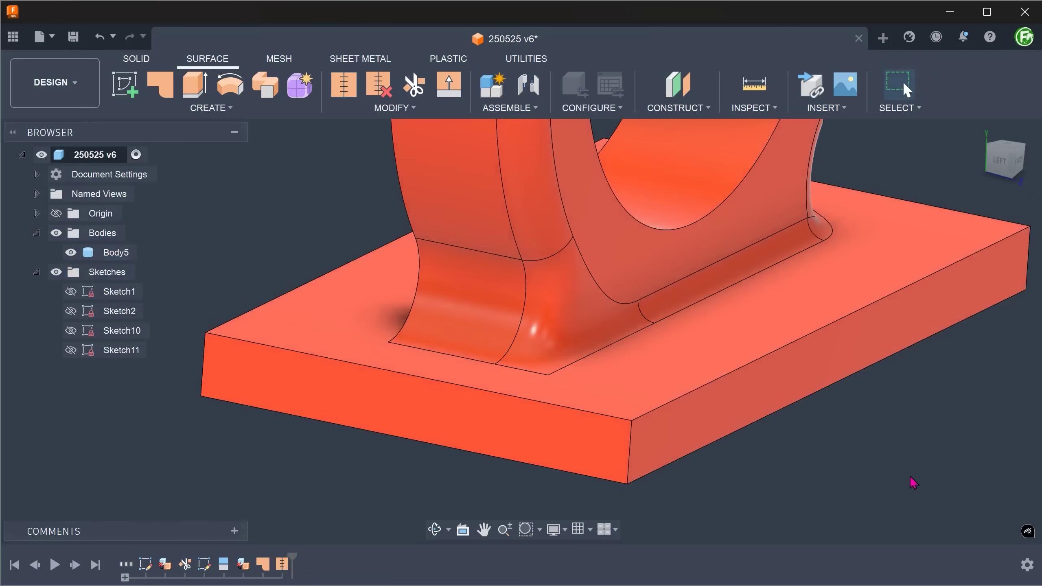